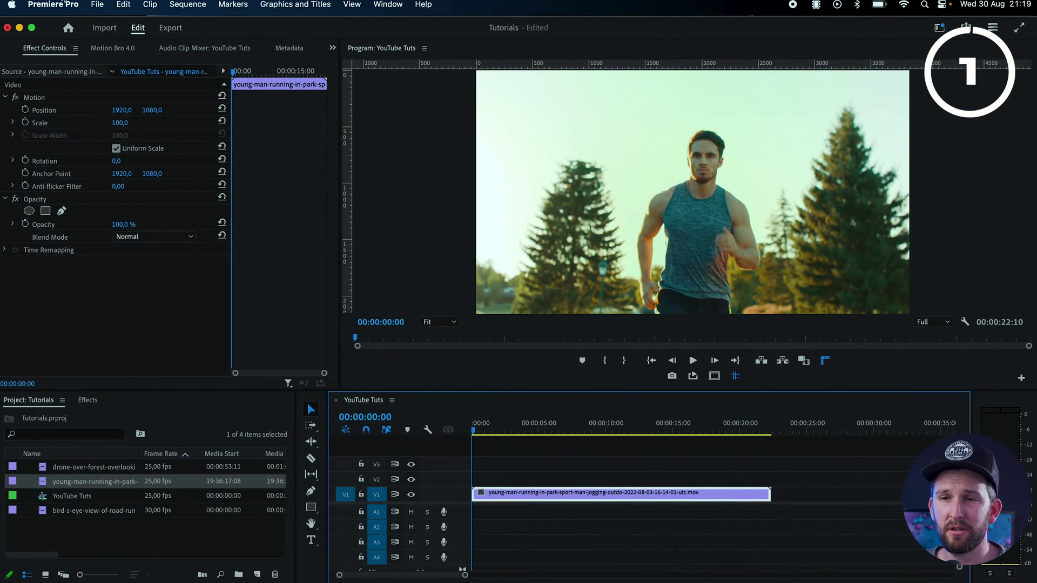
Step: Check the keyboard shortcuts, then split the running clip near 00:00:06:20 and delete the short piece
click(63, 2)
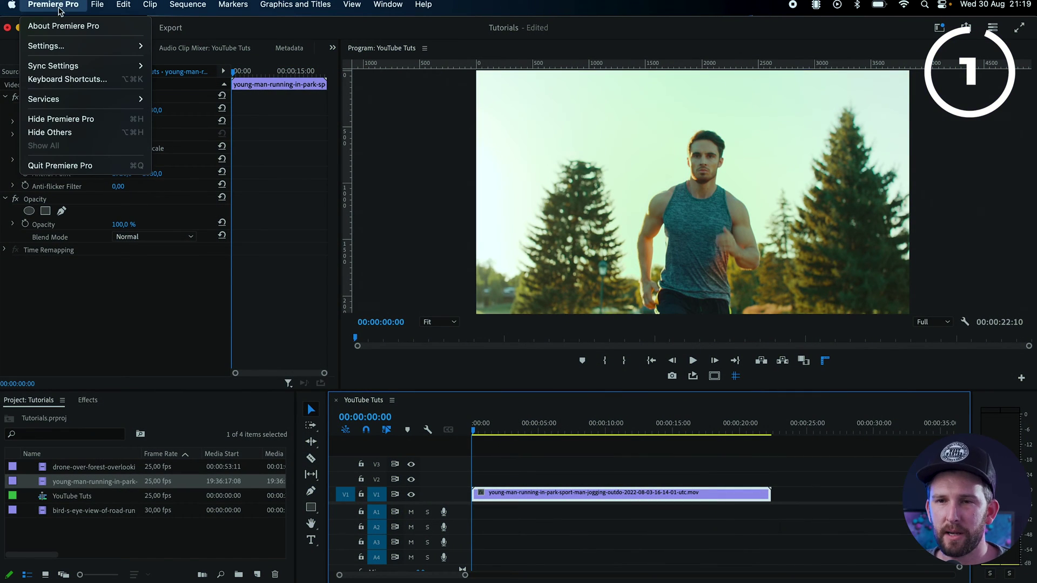
click(67, 80)
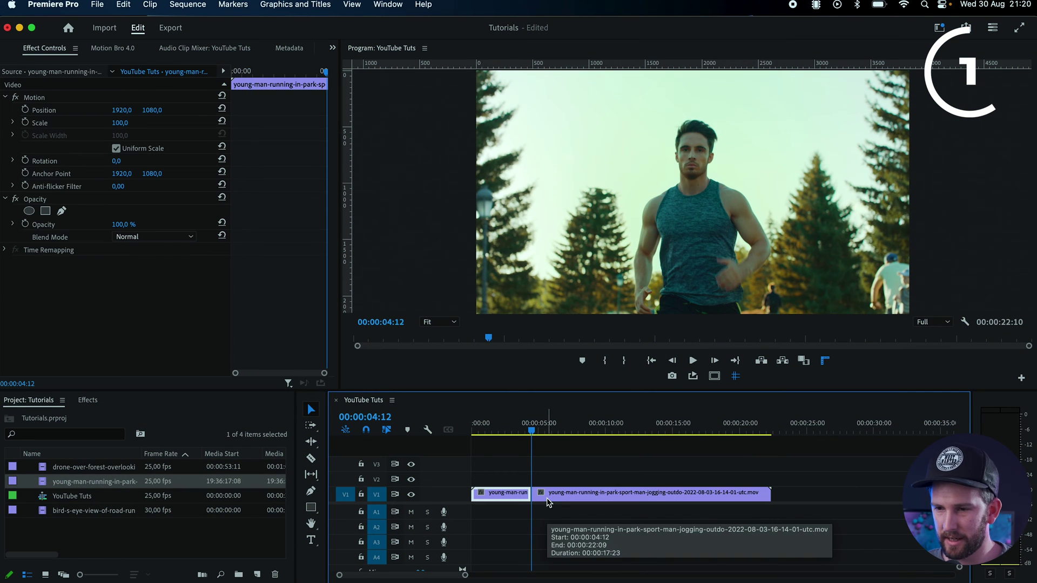
drag(532, 431, 564, 428)
key(Right)
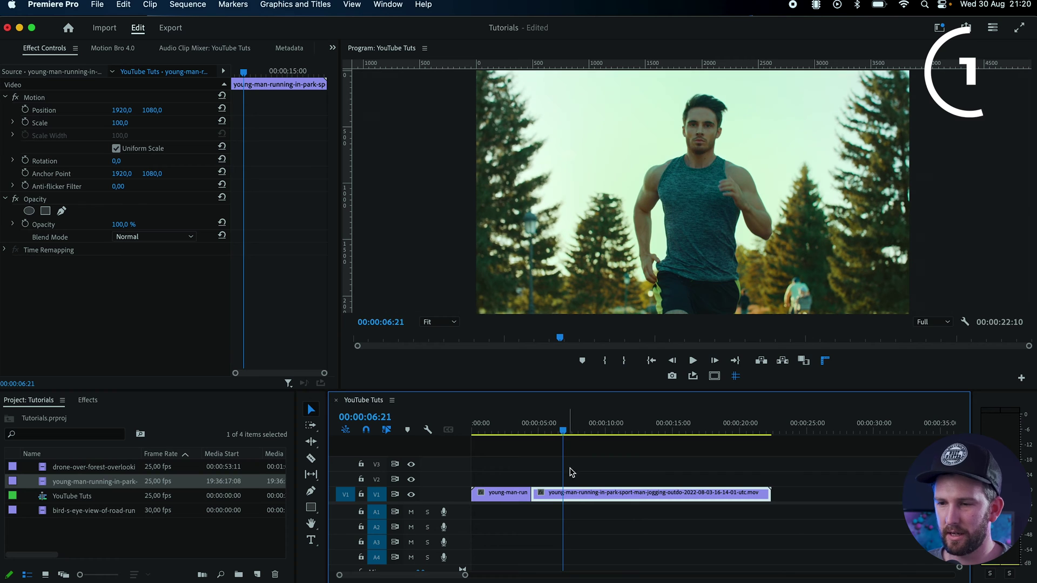
key(super+k)
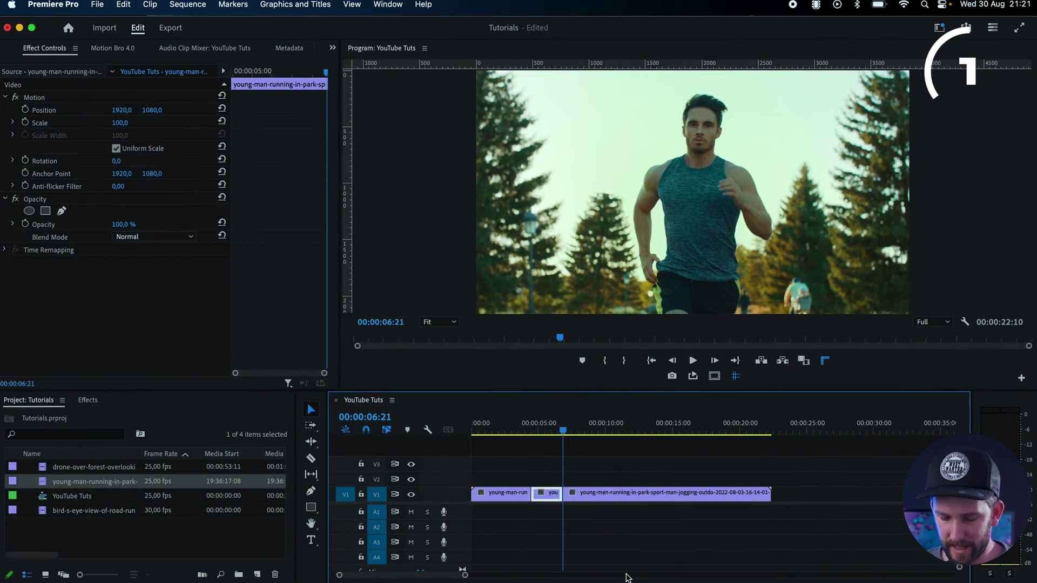
key(x)
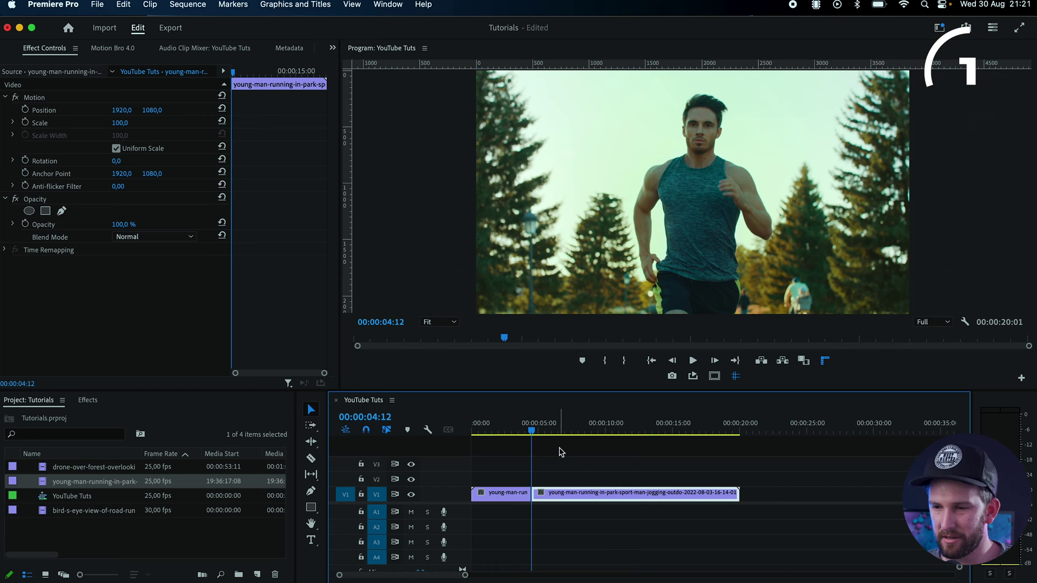
Step: Cut the running clip at 00:00:07:15 and 00:00:09:18, remove the piece, then undo the cuts
drag(559, 431, 601, 431)
key(super+k)
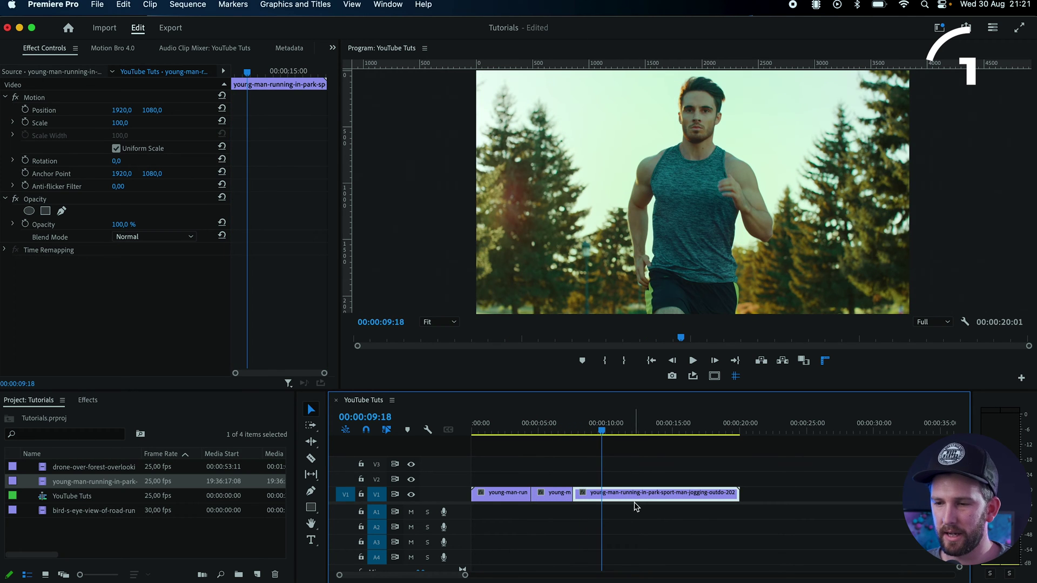
key(super+k)
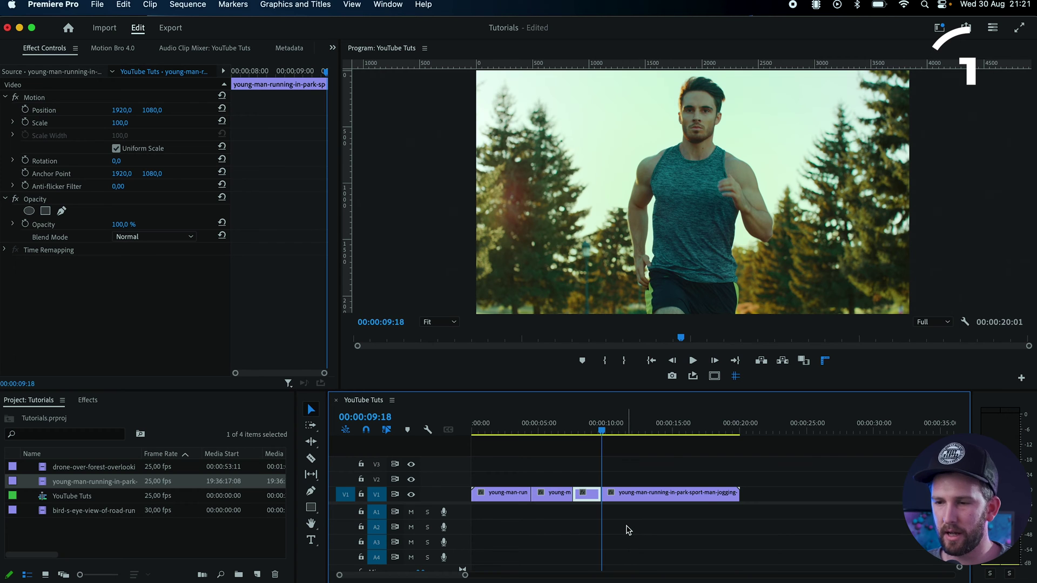
key(q)
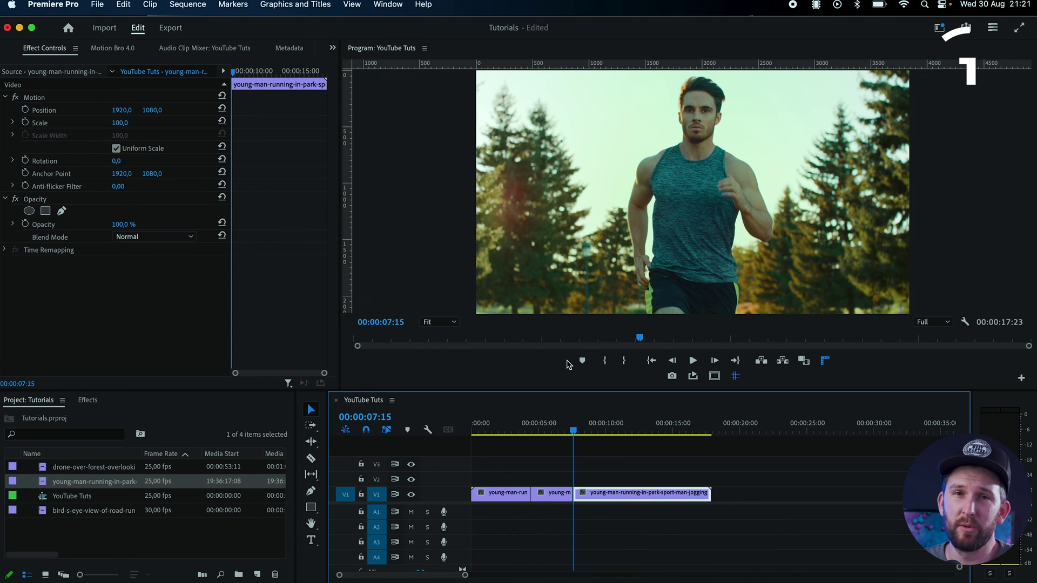
key(super+z)
key(super+z)
key(super+z)
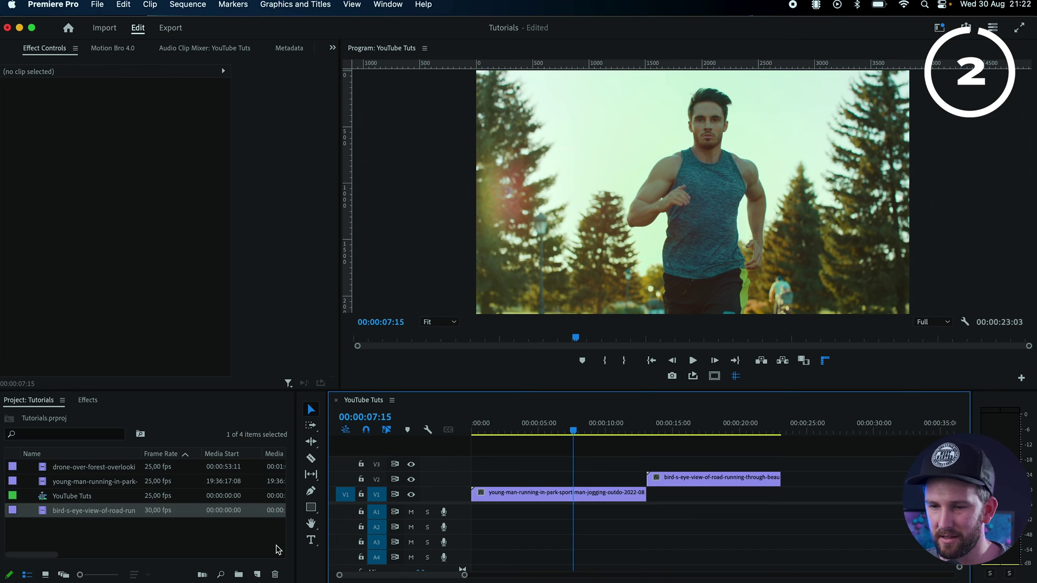
Step: Create a 3840×2160 adjustment layer and place it on V3 from the sequence start
click(257, 574)
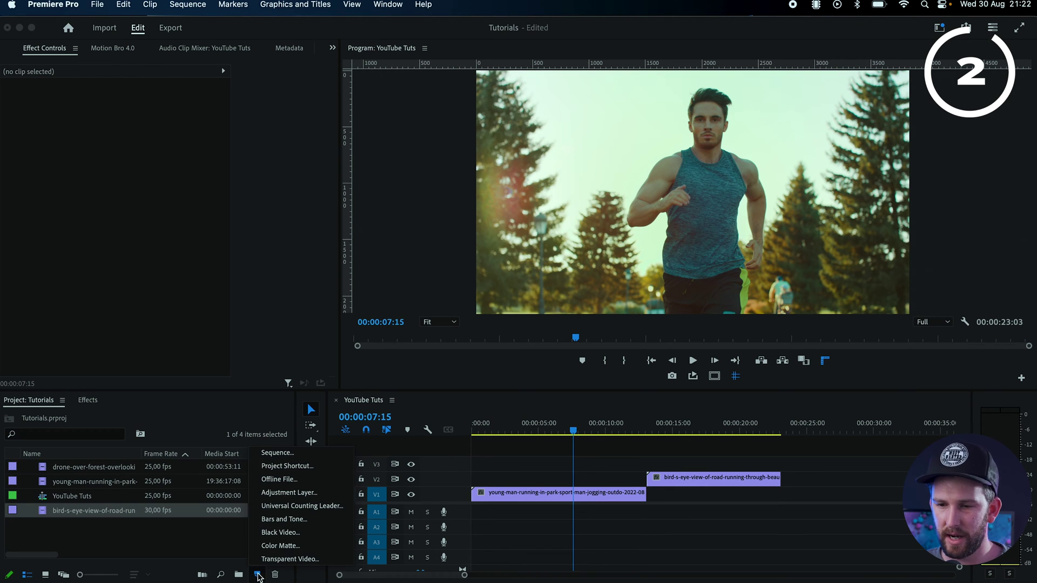
click(316, 488)
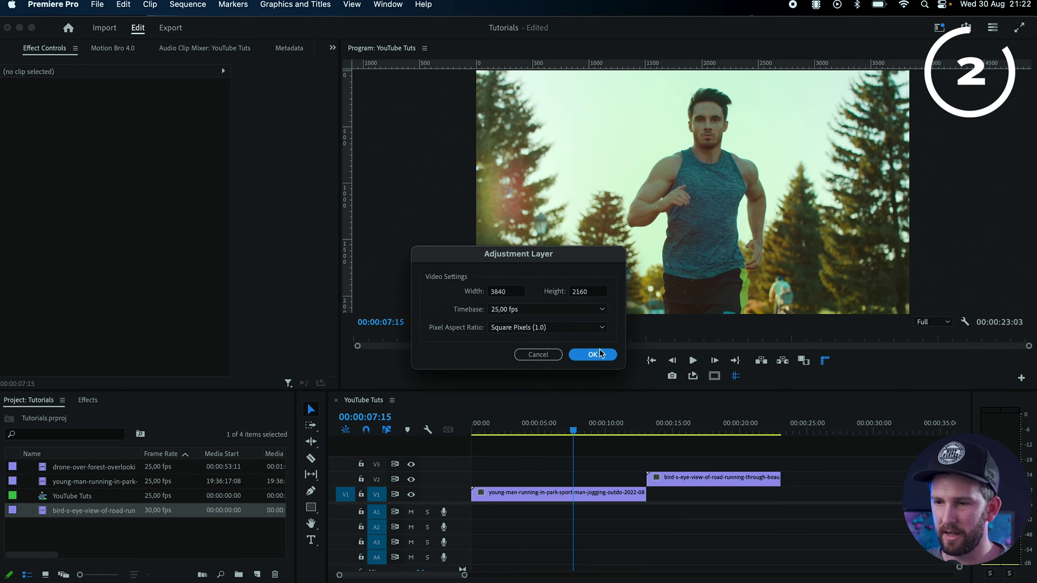
click(593, 354)
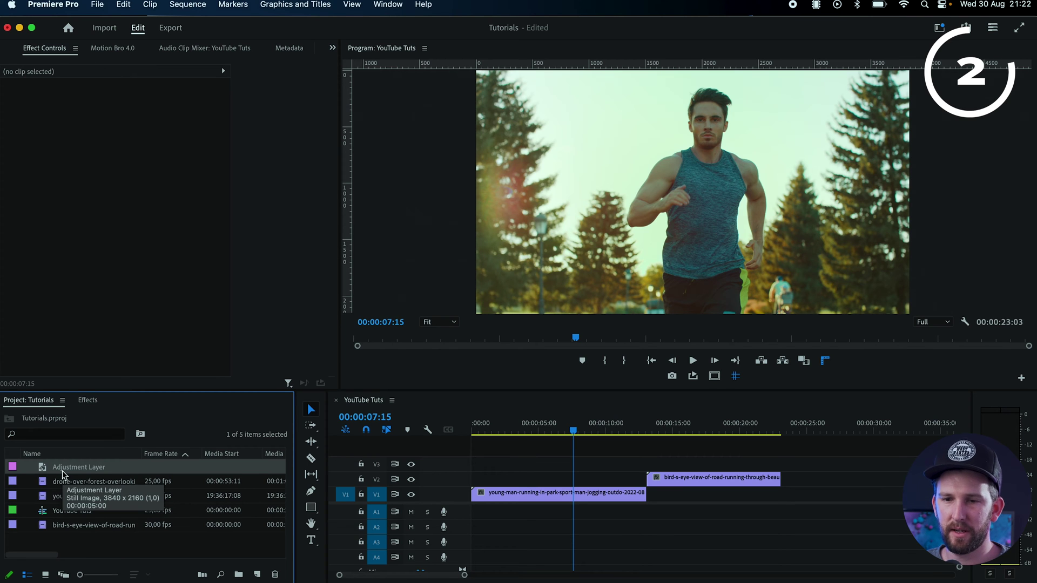
drag(364, 406, 468, 481)
click(593, 462)
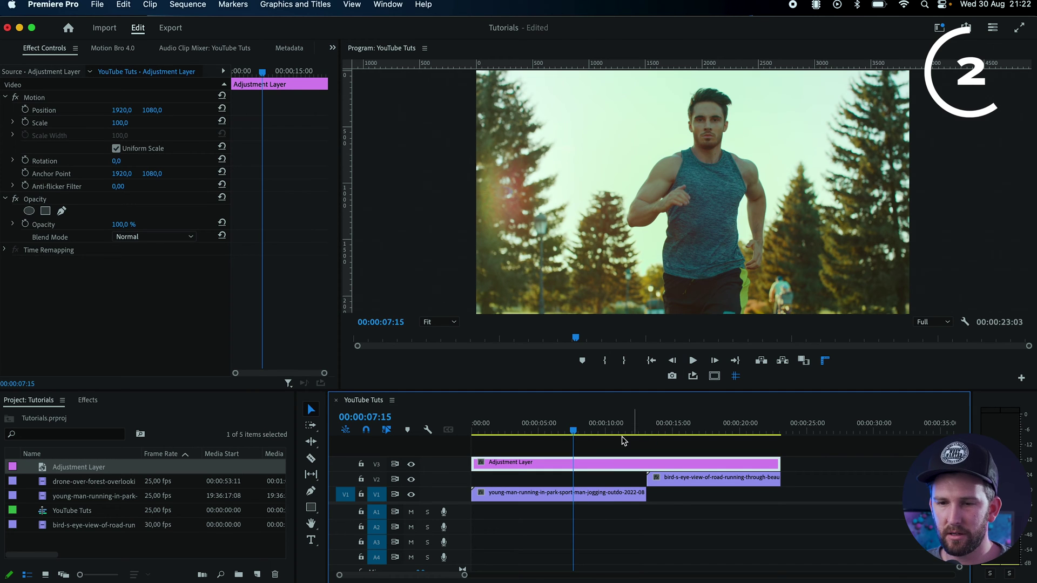
Step: Apply Lumetri Color to the V3 adjustment layer and set Basic Correction Saturation to 0
click(88, 400)
text(c)
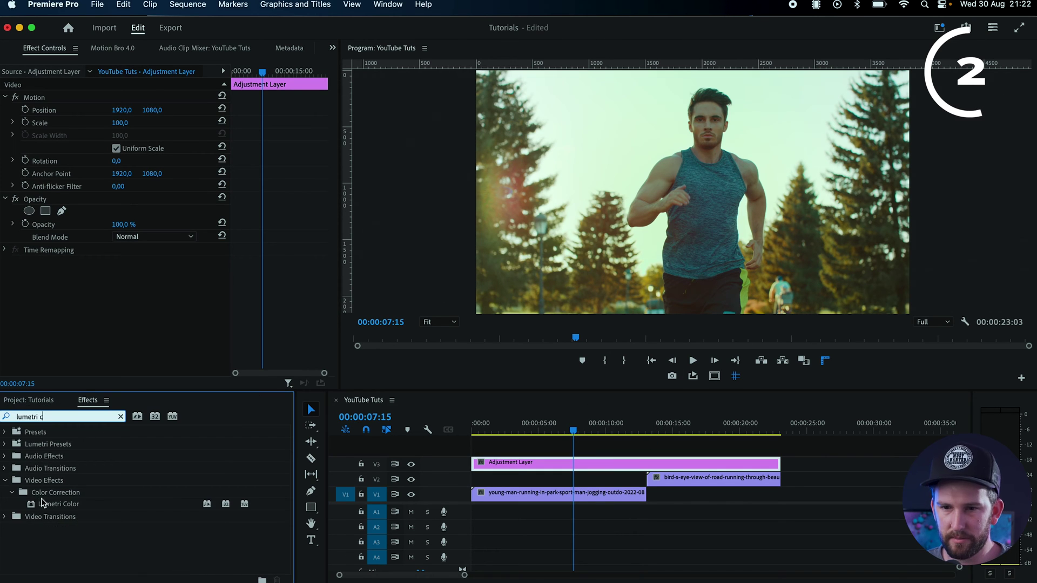
drag(59, 503, 615, 466)
click(65, 287)
scroll(106, 324, down, 5)
click(128, 224)
text(0)
key(Return)
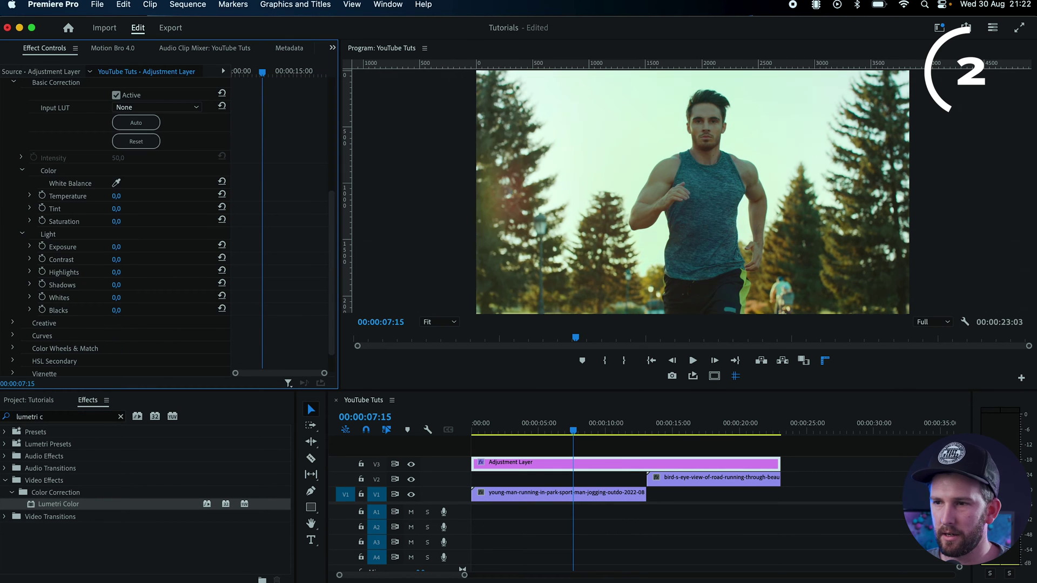
drag(589, 432, 679, 433)
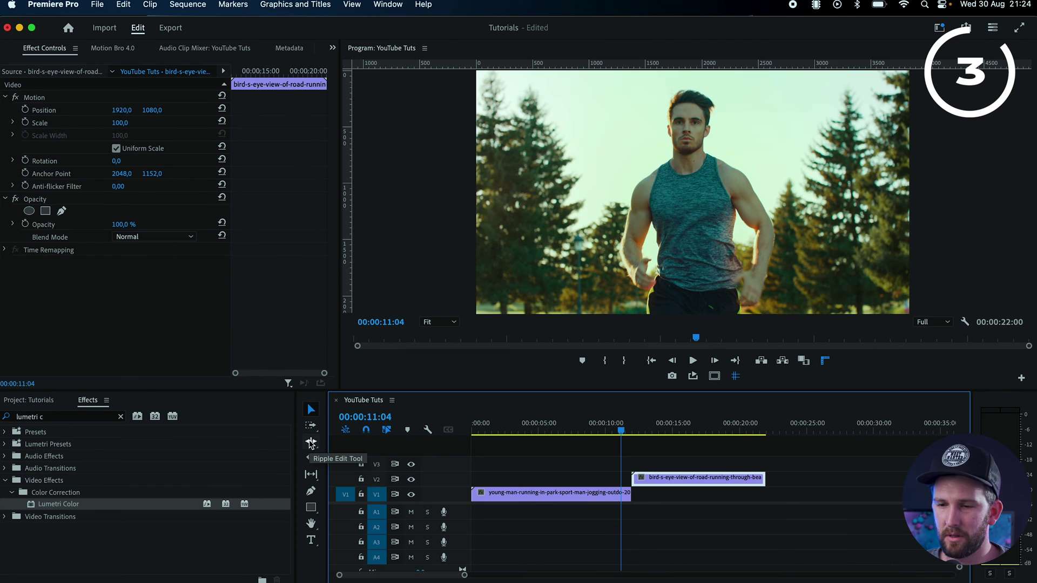
Step: With the Ripple Edit tool, extend the running clip's out point, pushing the landscape clip later
click(312, 443)
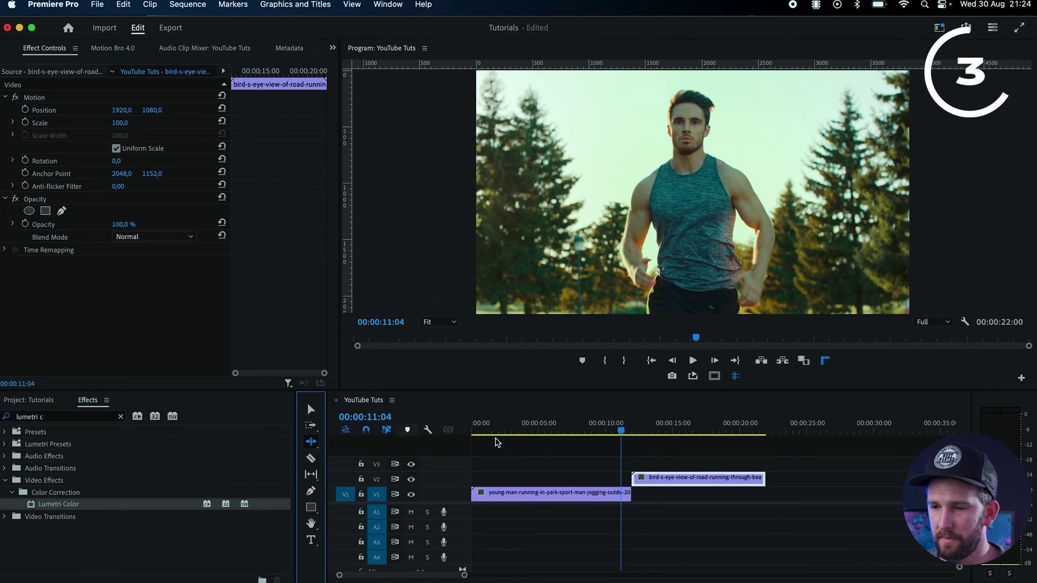
drag(629, 494, 693, 491)
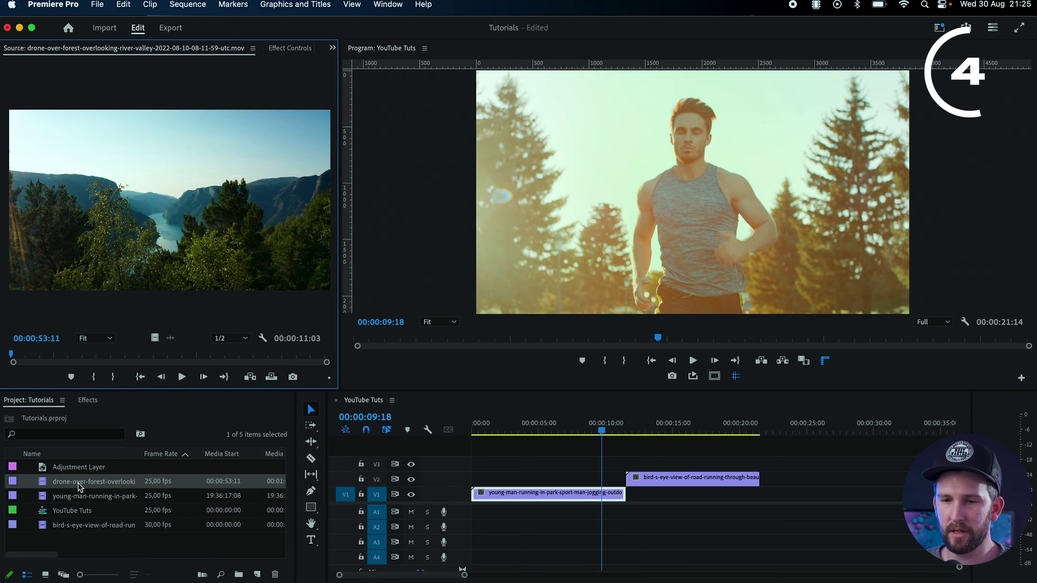
Step: Select the drone forest river-valley clip in the Project panel as the replacement
click(79, 486)
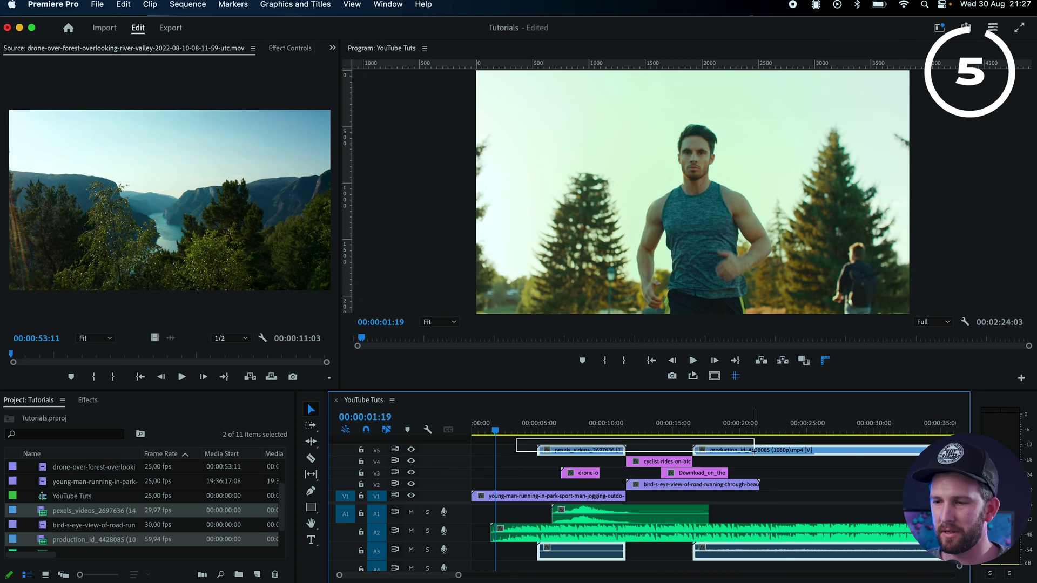
Step: Nest the pexels clip as Nested Sequence 03 and the drone, cyclist and Download_on_the clips as 04
right_click(588, 455)
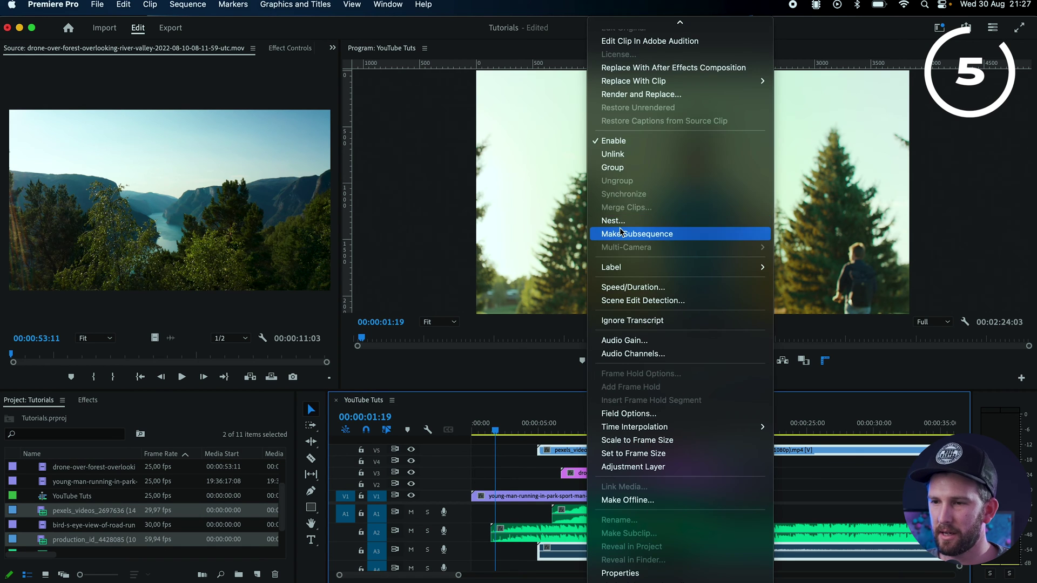
click(615, 220)
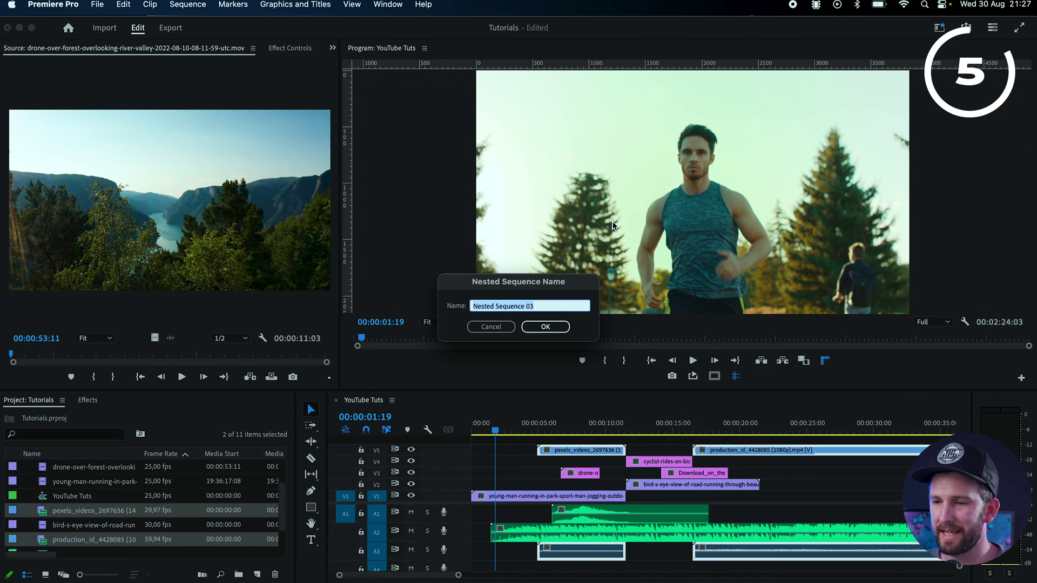
click(546, 327)
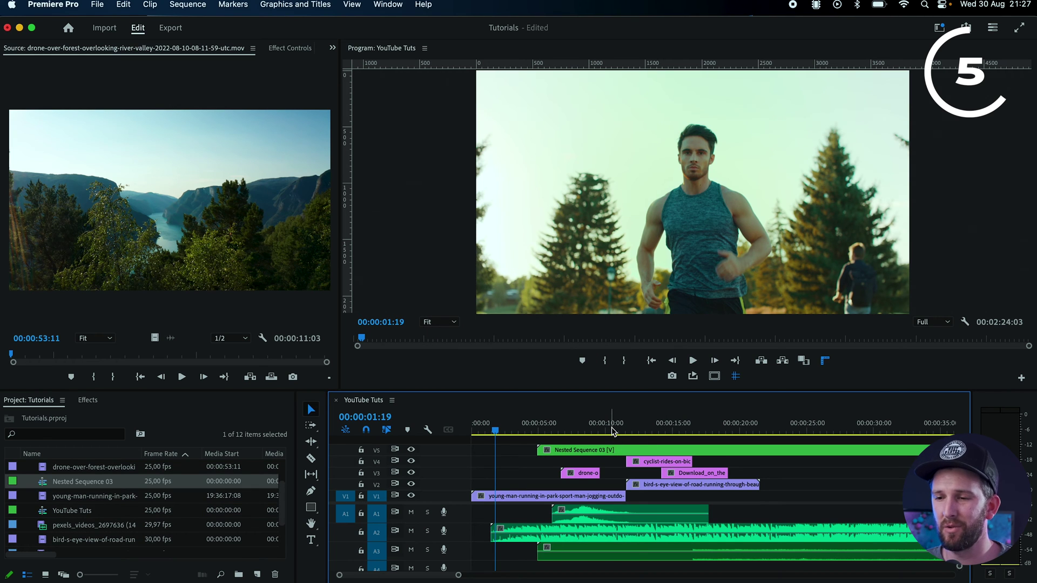
drag(585, 459, 682, 477)
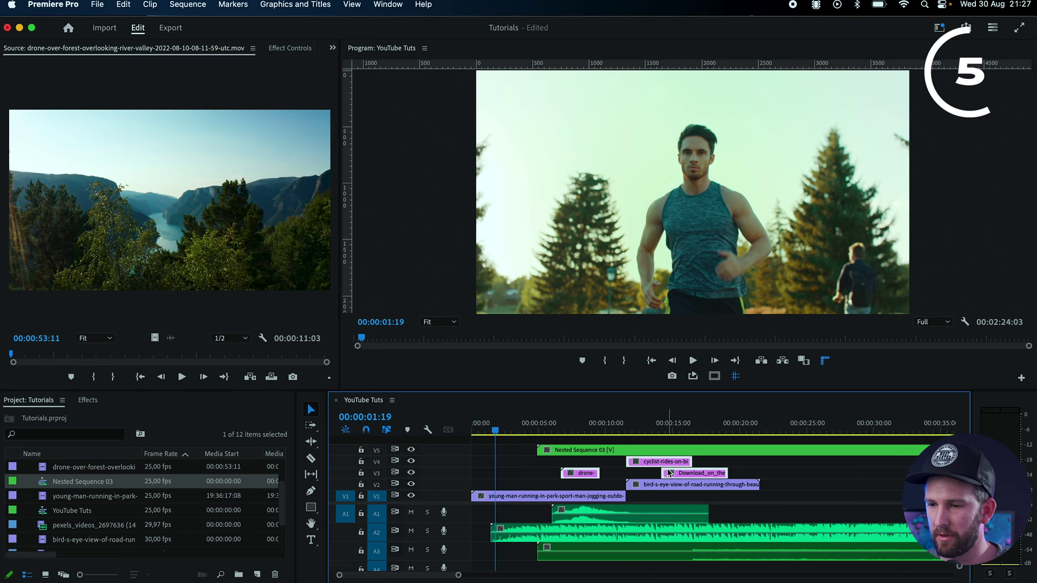
right_click(666, 472)
click(680, 546)
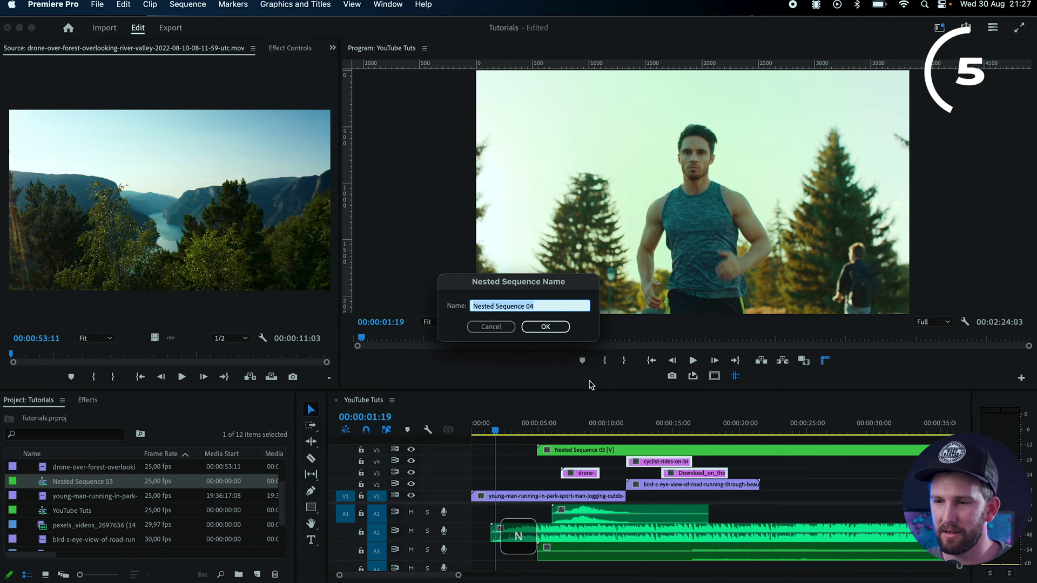
click(545, 327)
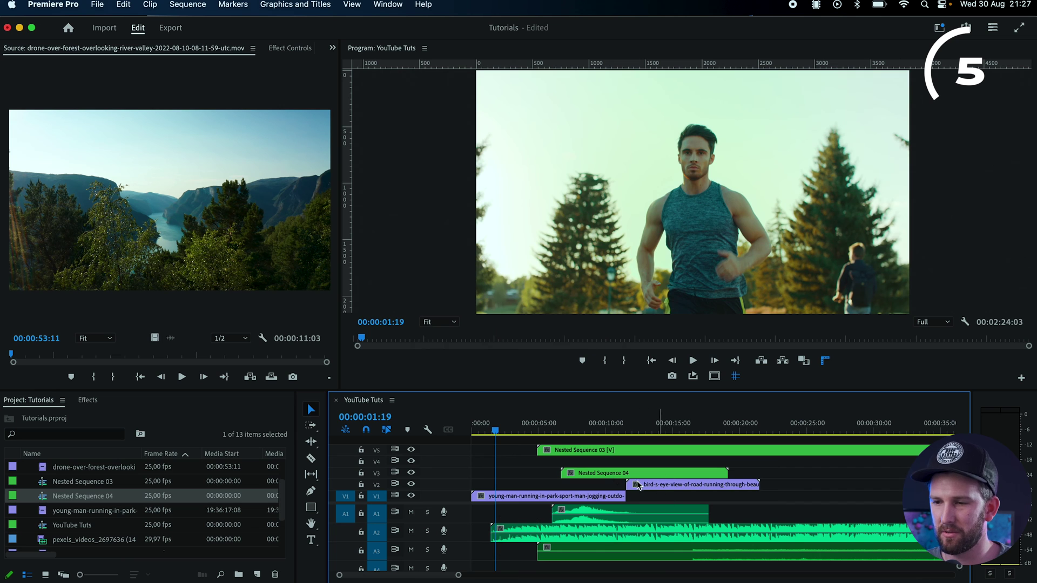
Step: Nest the young-man and bird clips as Nested Sequence 05, then open Nested Sequence 03
drag(620, 485, 636, 498)
key(ctrl+shift+n)
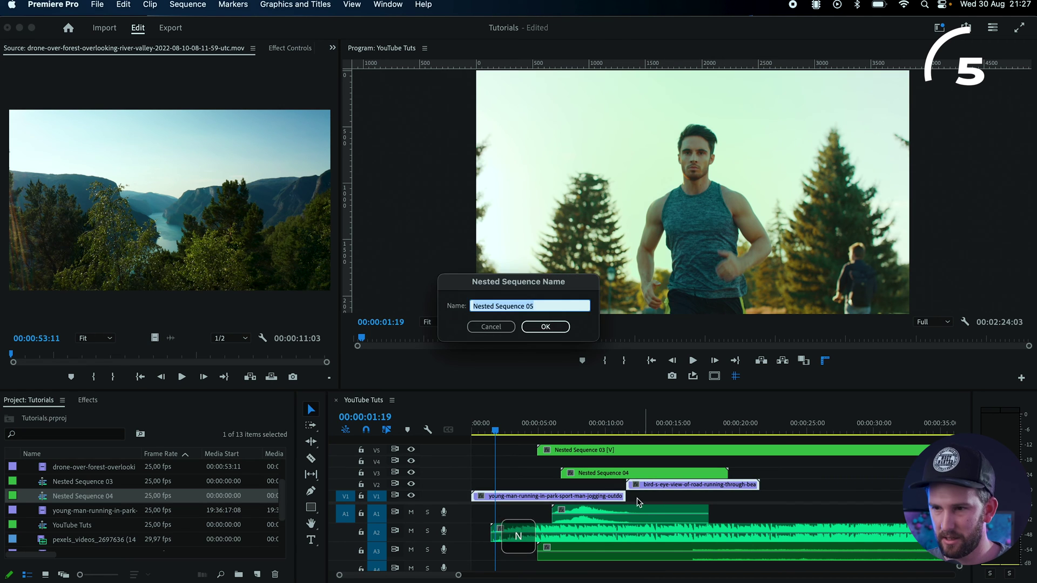
key(Return)
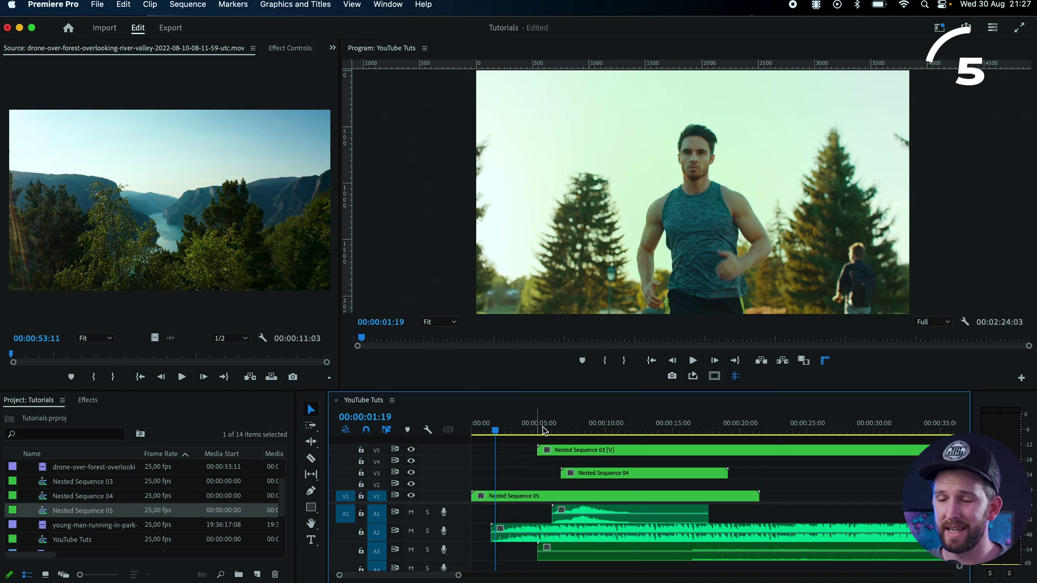
double_click(586, 451)
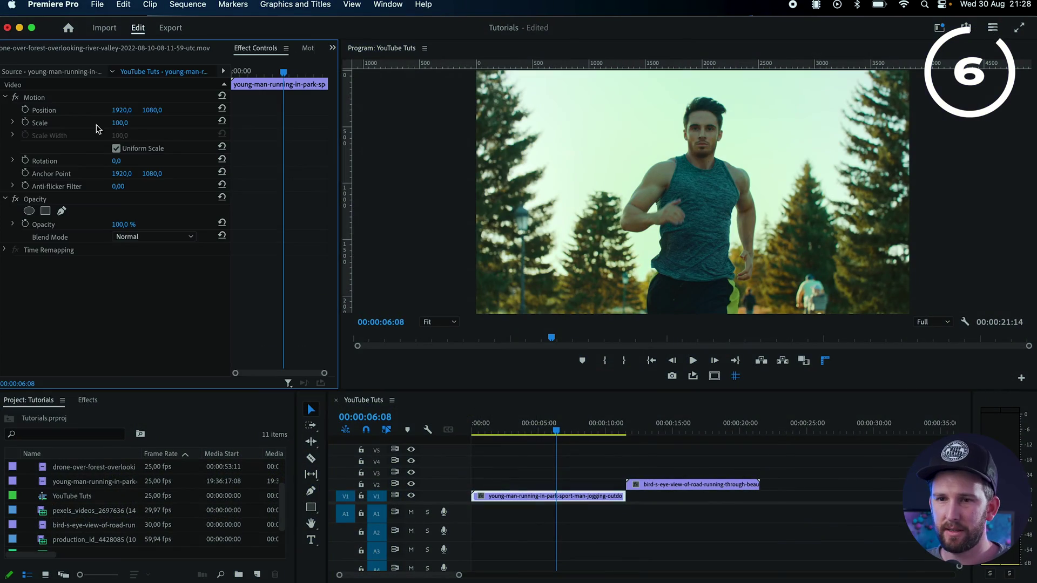
Step: Scale the running clip to 200 and shift it down to frame his face
click(129, 122)
key(Return)
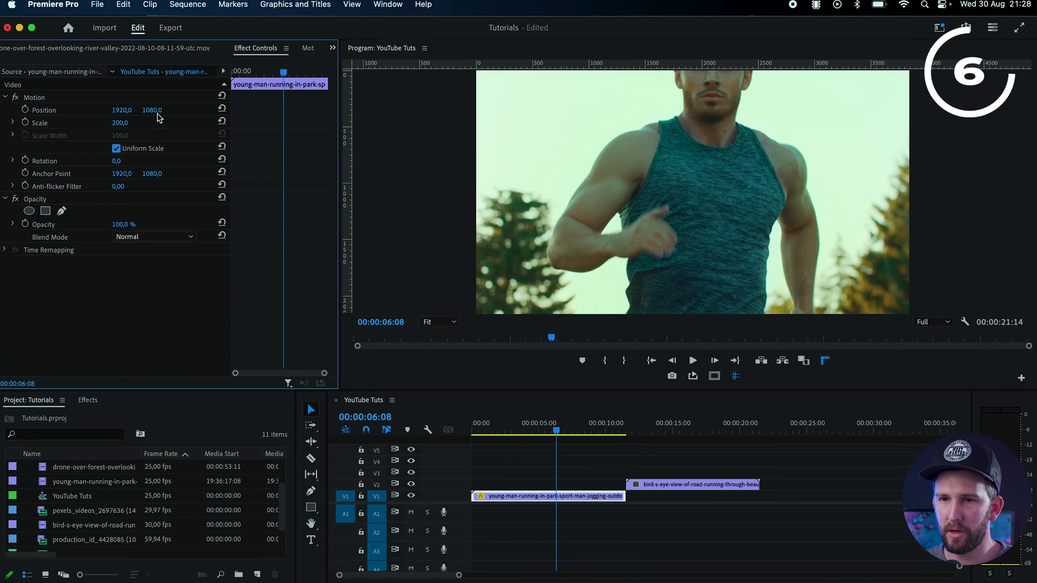
drag(153, 109, 99, 135)
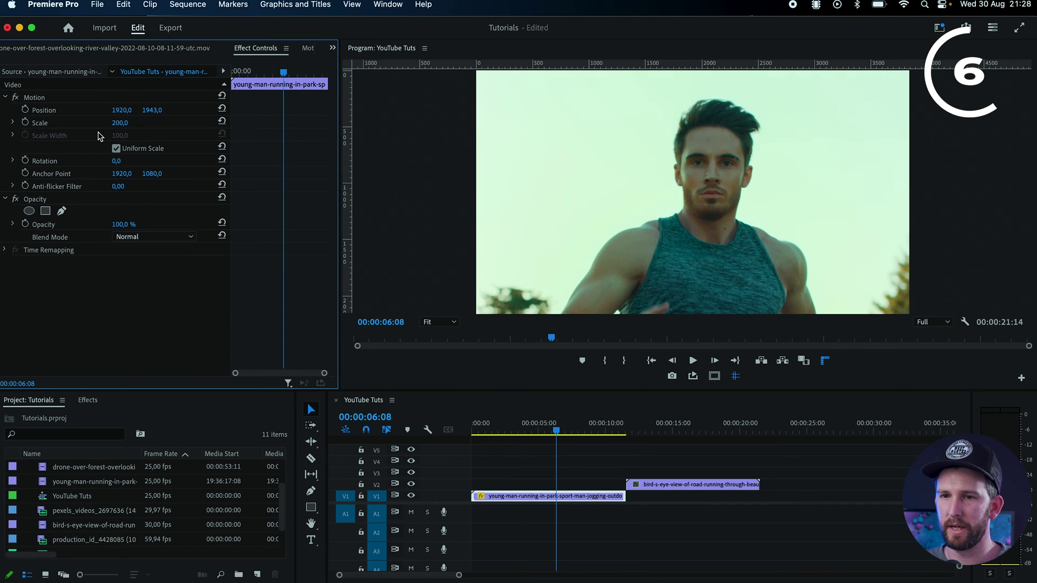
Step: Copy the young-man clip and paste its Motion, Opacity and Time Remapping onto the bird's-eye road clip
click(692, 484)
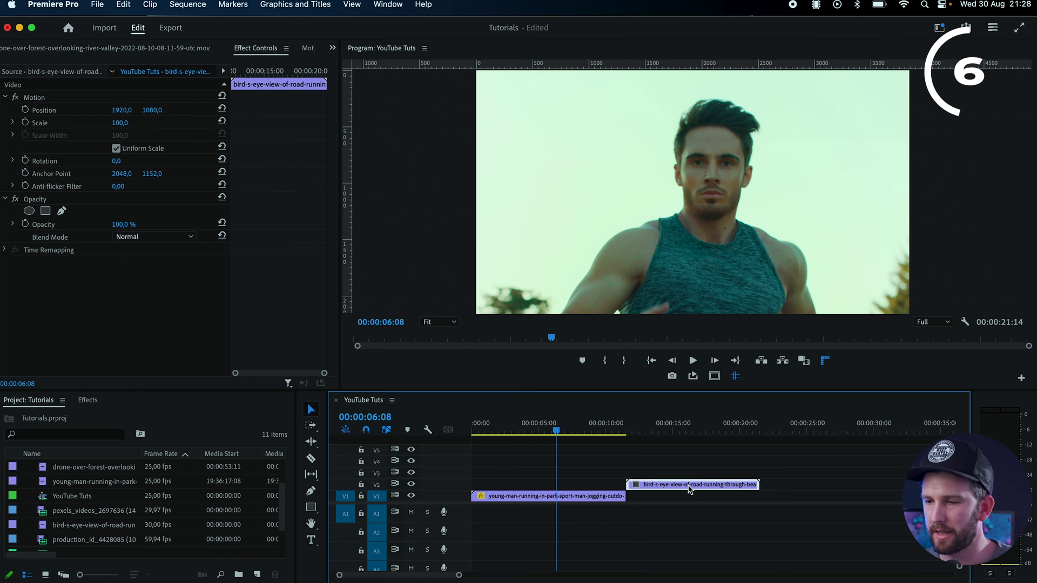
click(524, 495)
right_click(498, 497)
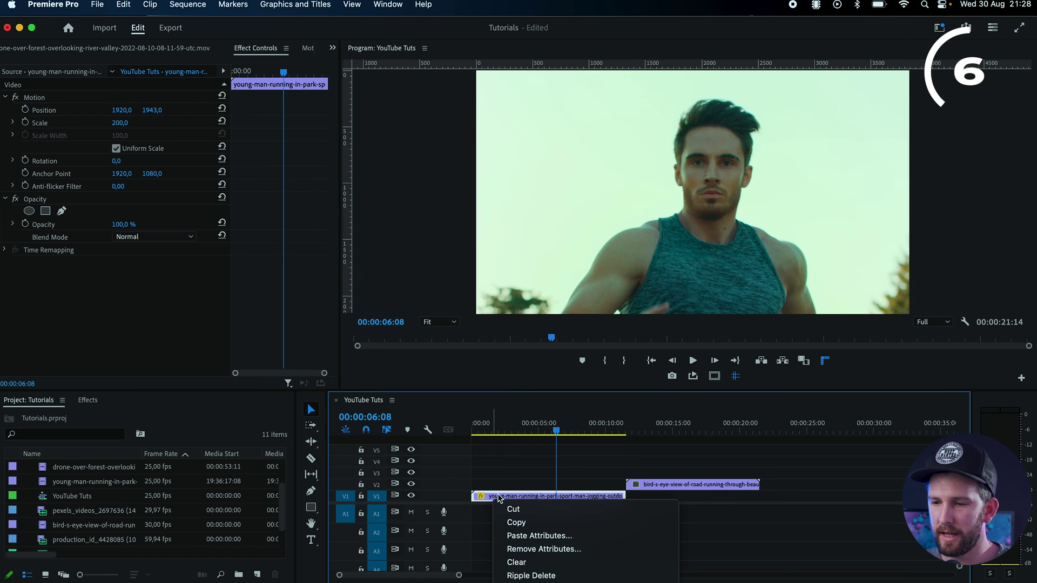
click(543, 527)
click(648, 485)
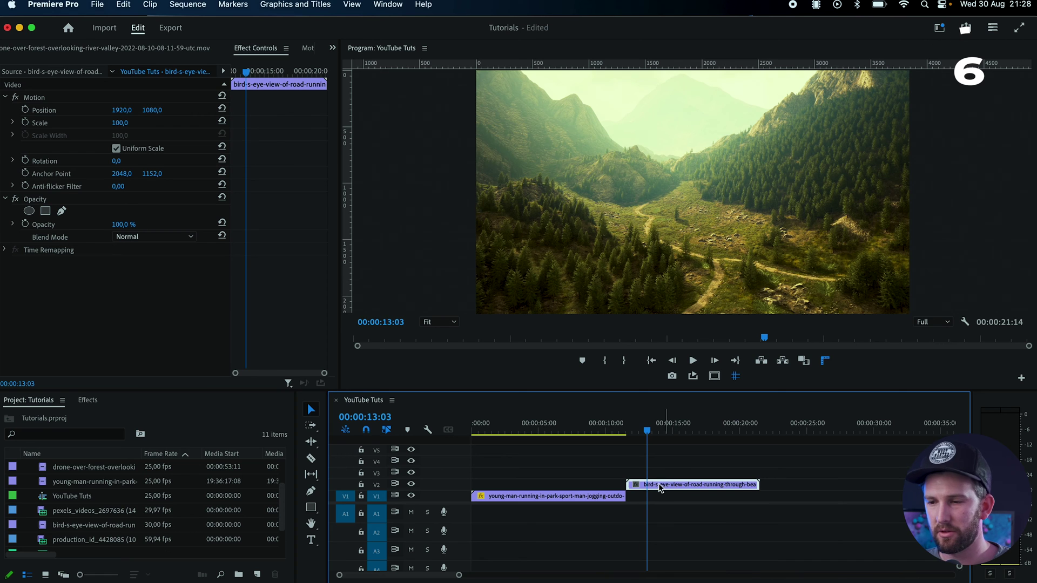
right_click(659, 488)
click(691, 528)
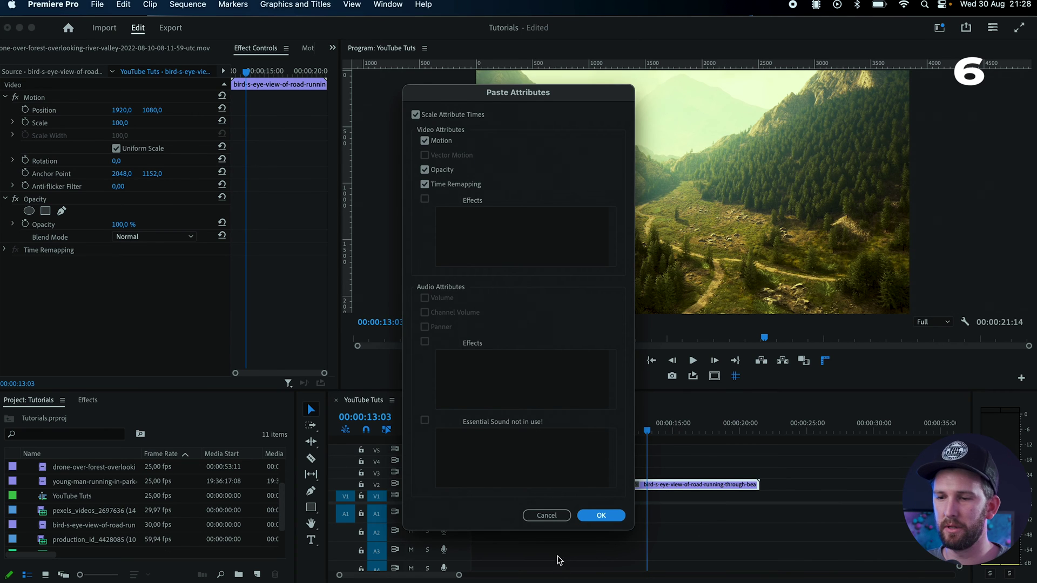
click(587, 519)
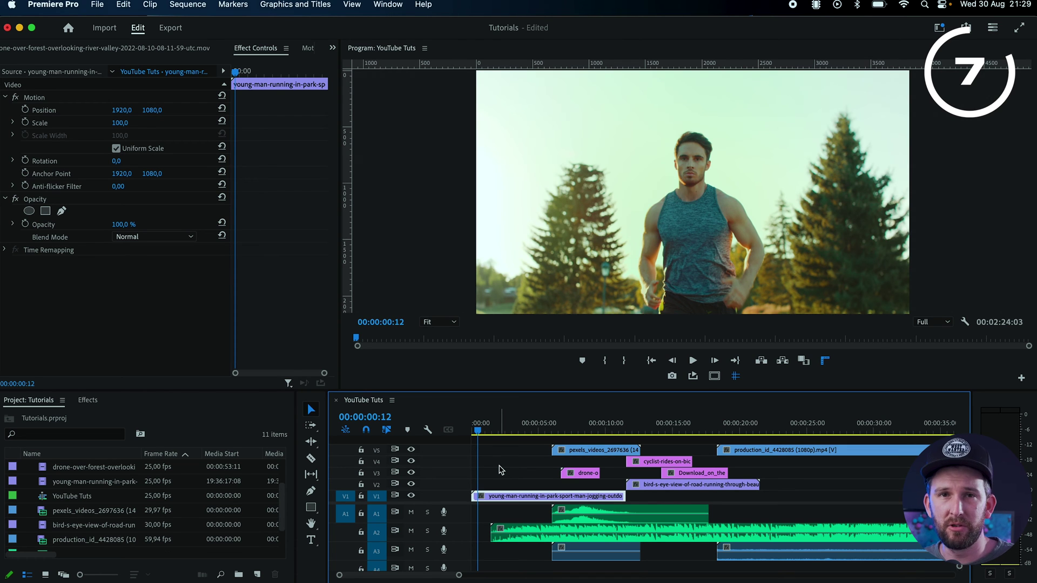
Step: Duplicate the YouTube Tuts sequence as YouTube Tuts Copy 01
click(490, 431)
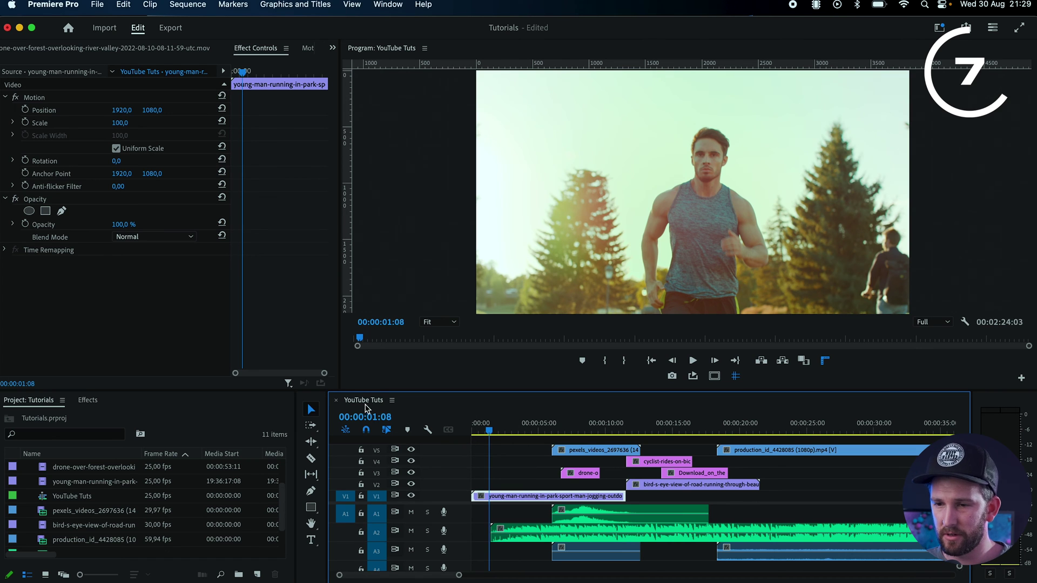
click(67, 498)
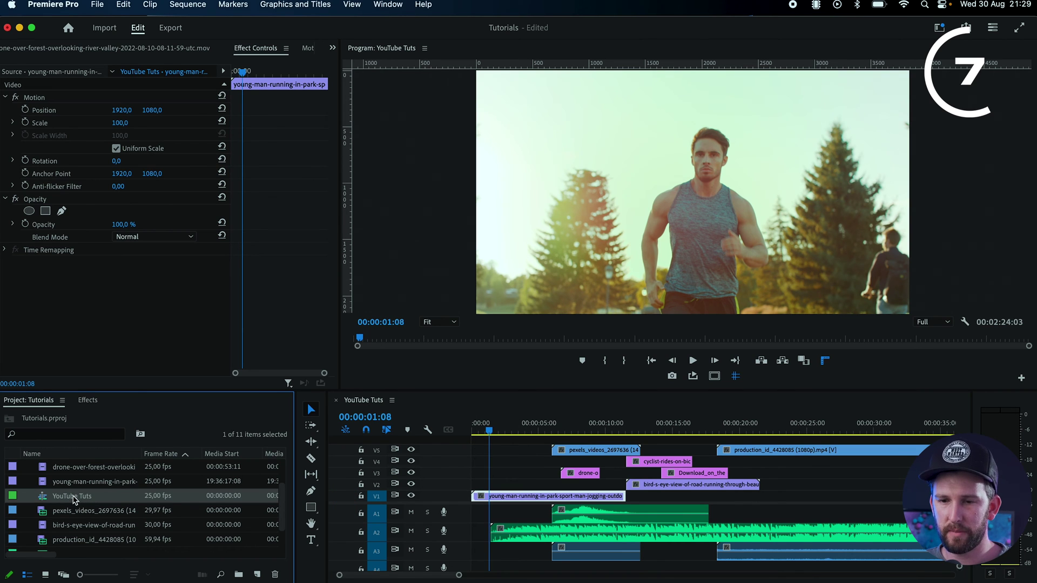
right_click(97, 498)
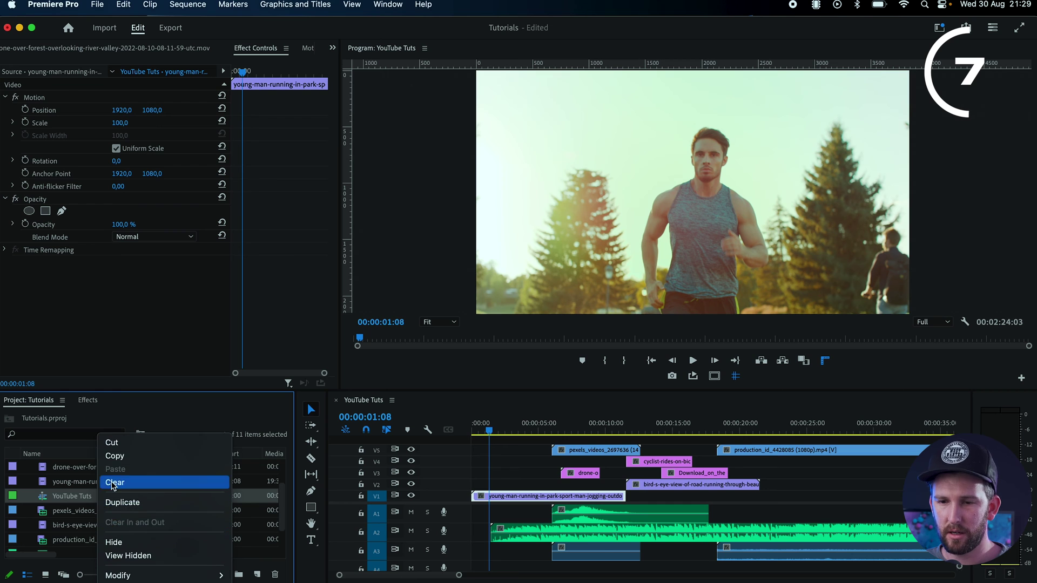
click(119, 502)
right_click(108, 509)
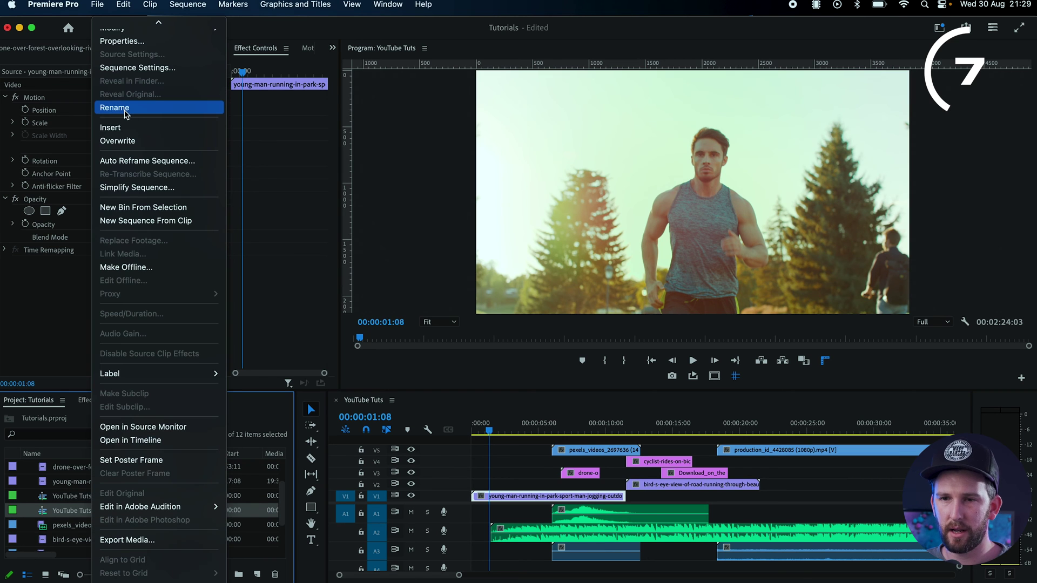
click(90, 514)
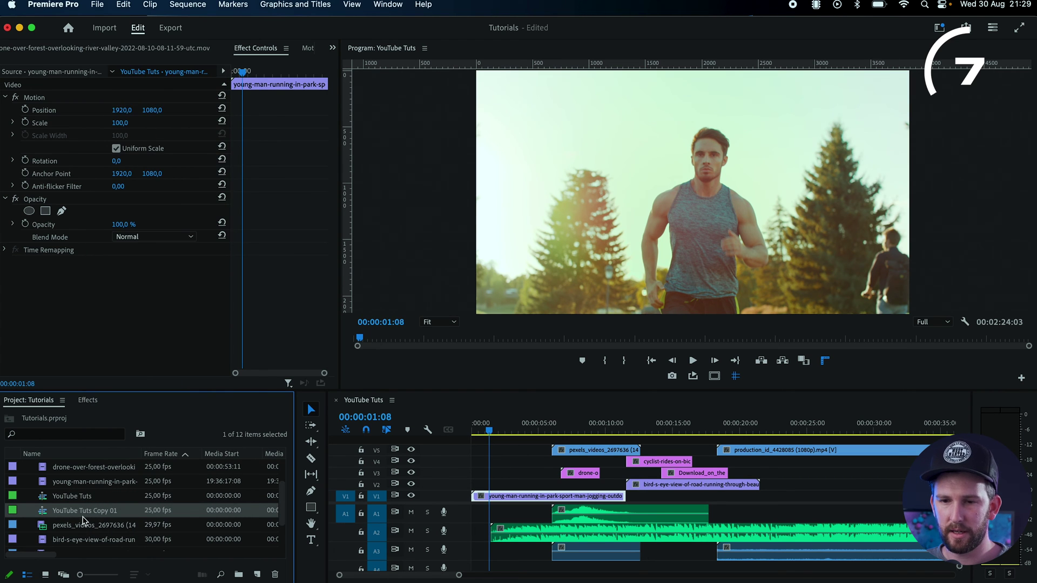
Step: Open YouTube Tuts Copy 01, play it, delete its clips, and return to YouTube Tuts
double_click(47, 512)
key(space)
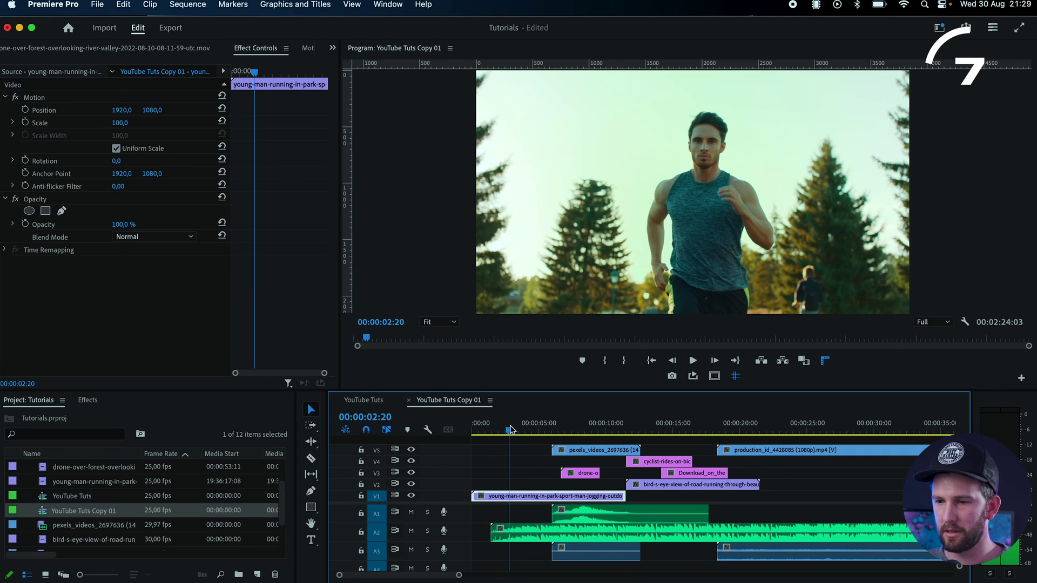
key(Delete)
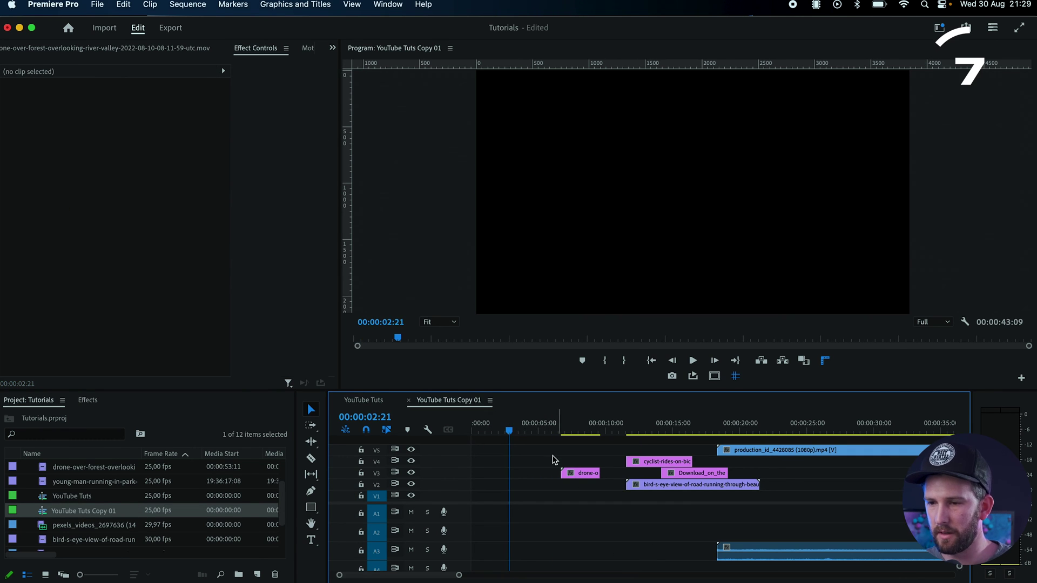
click(369, 401)
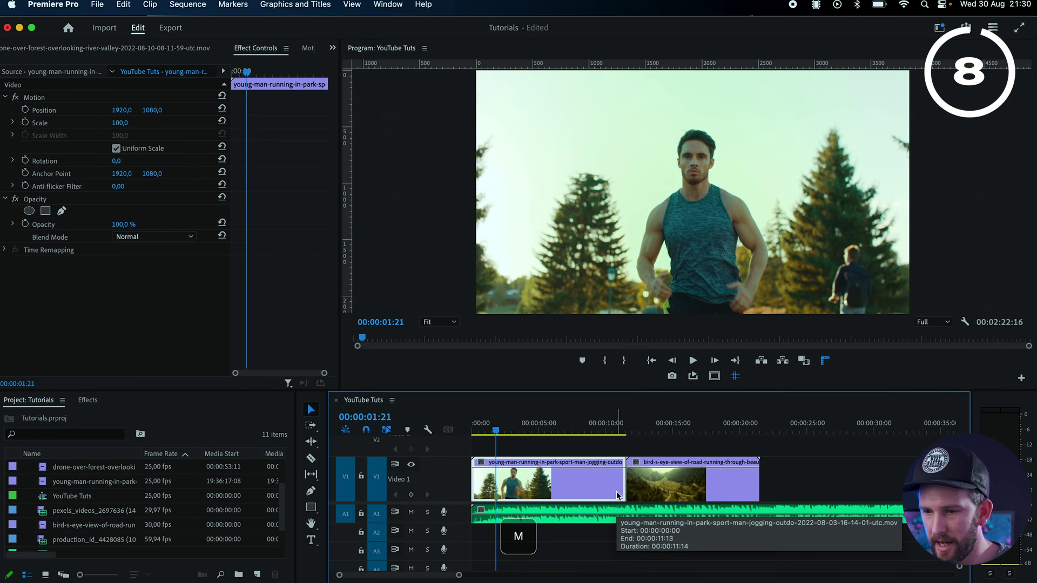
Step: Add a red marker at 00:00:06:12 on the running clip via the Marker dialog
drag(459, 574, 383, 576)
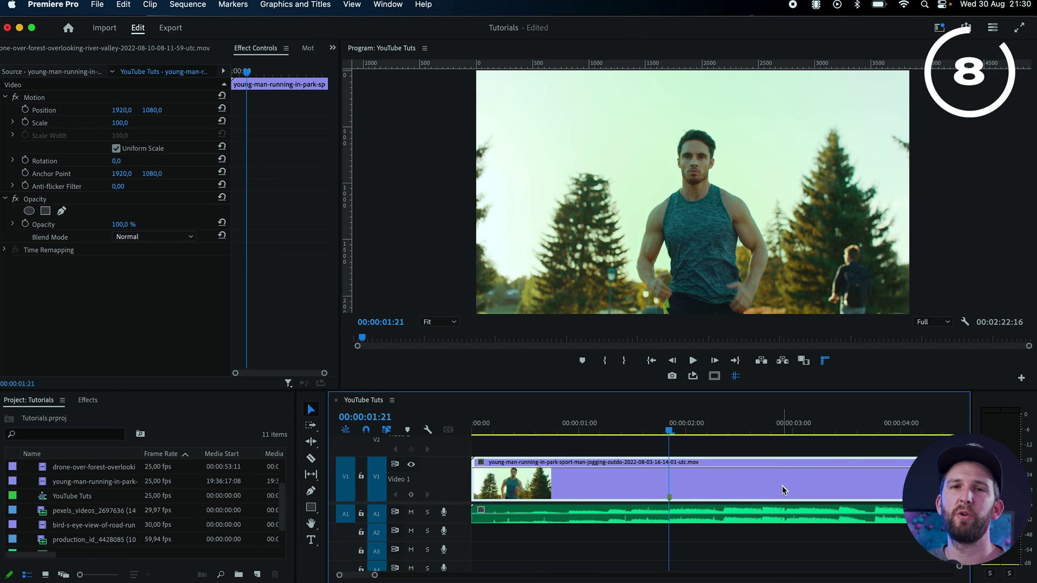
click(646, 430)
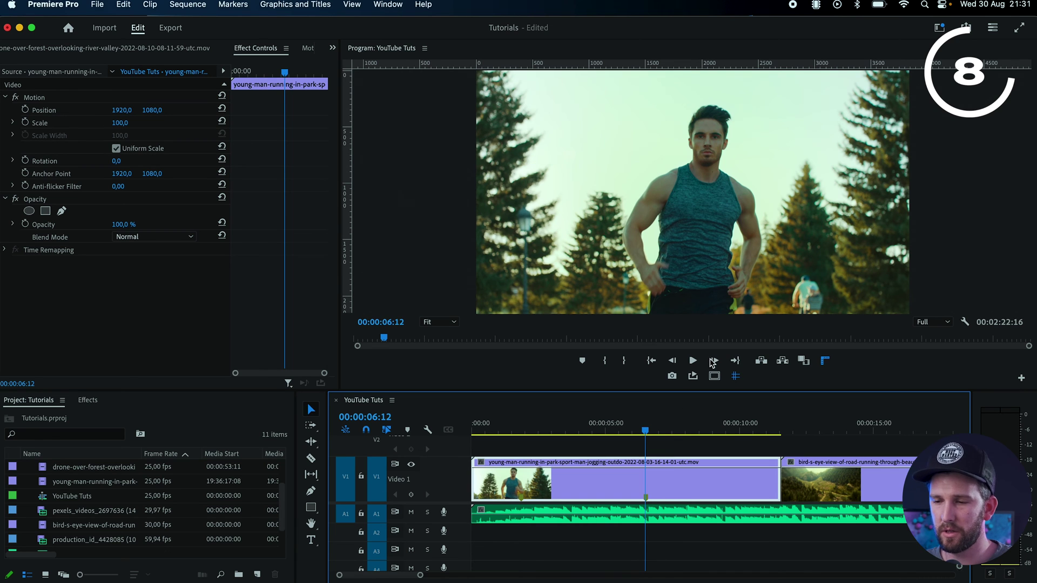
key(m)
key(m)
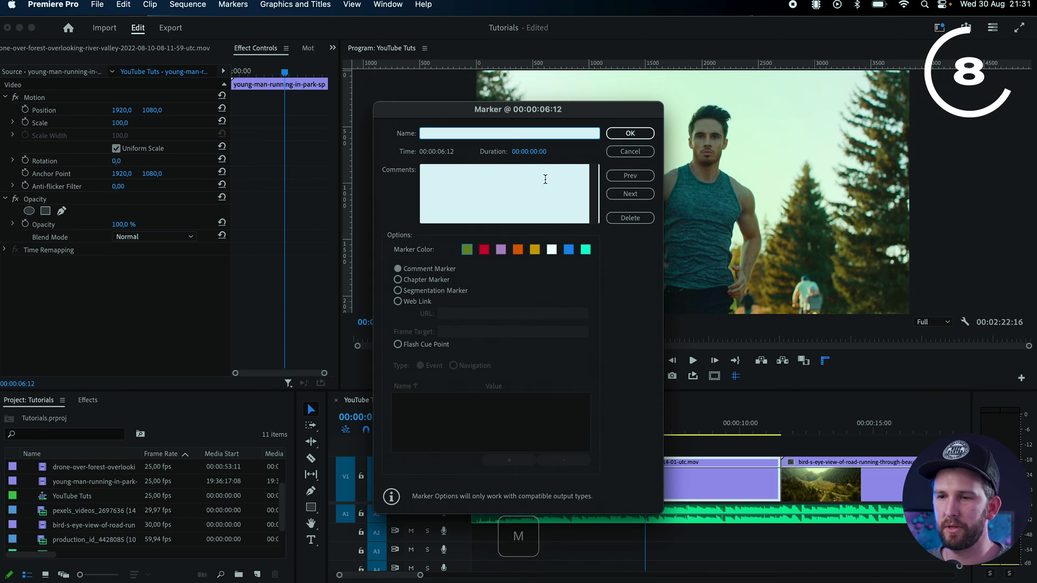
click(453, 184)
click(487, 251)
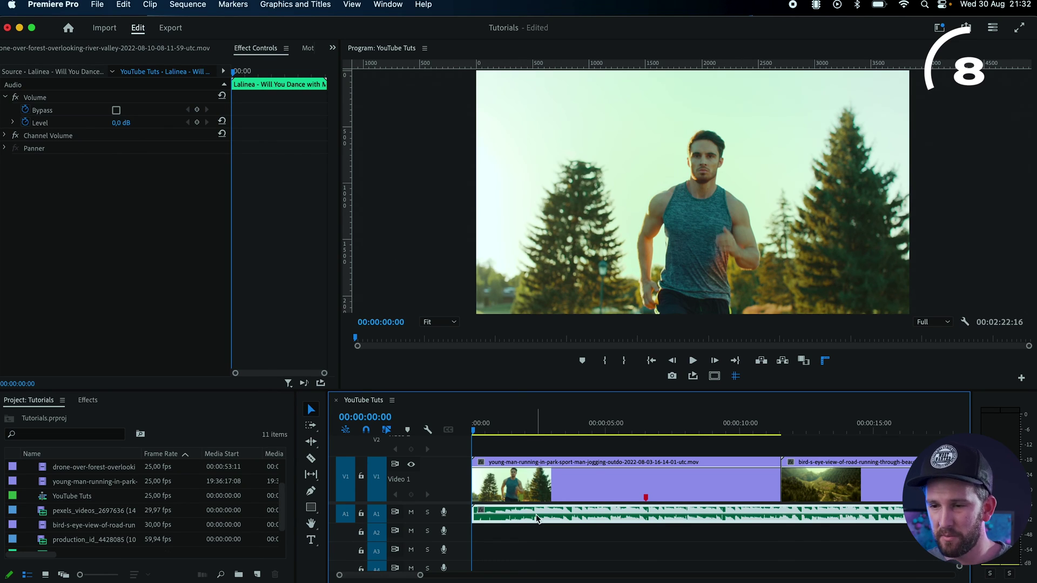
Step: Play the music and drop markers on the beats, stopping playback afterwards
key(space)
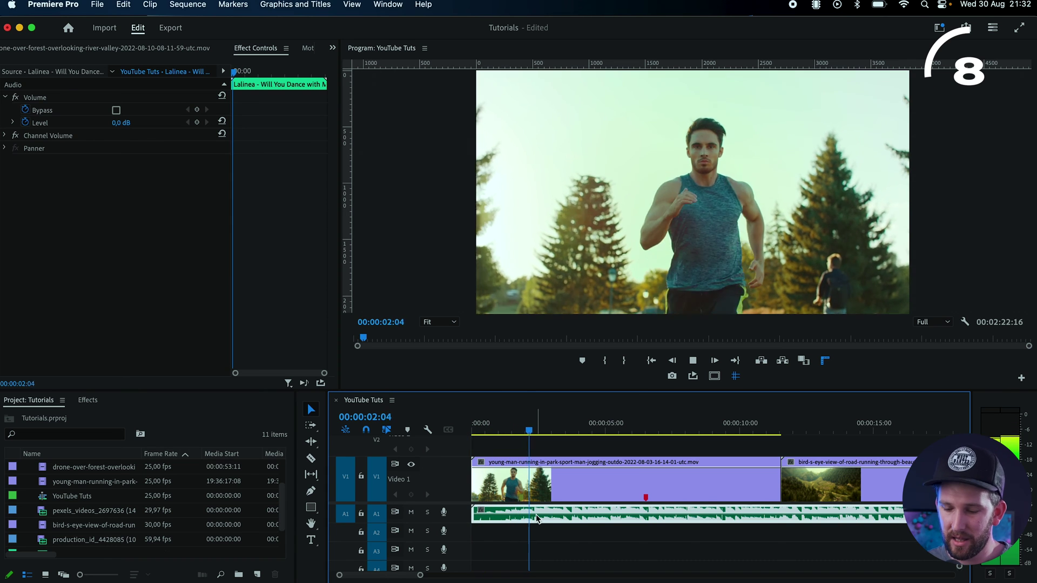
key(m)
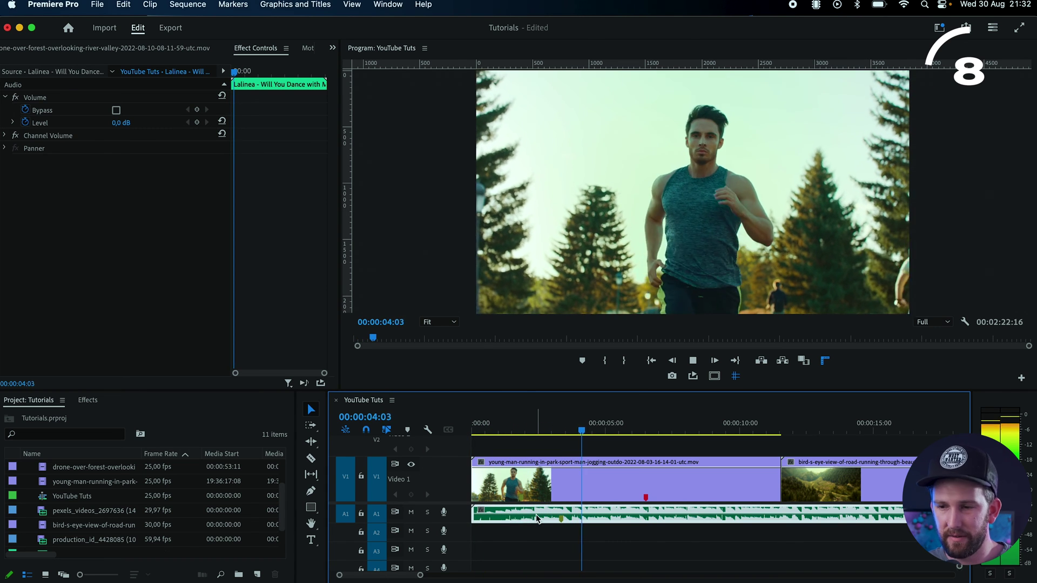
key(m)
key(m)
key(m)
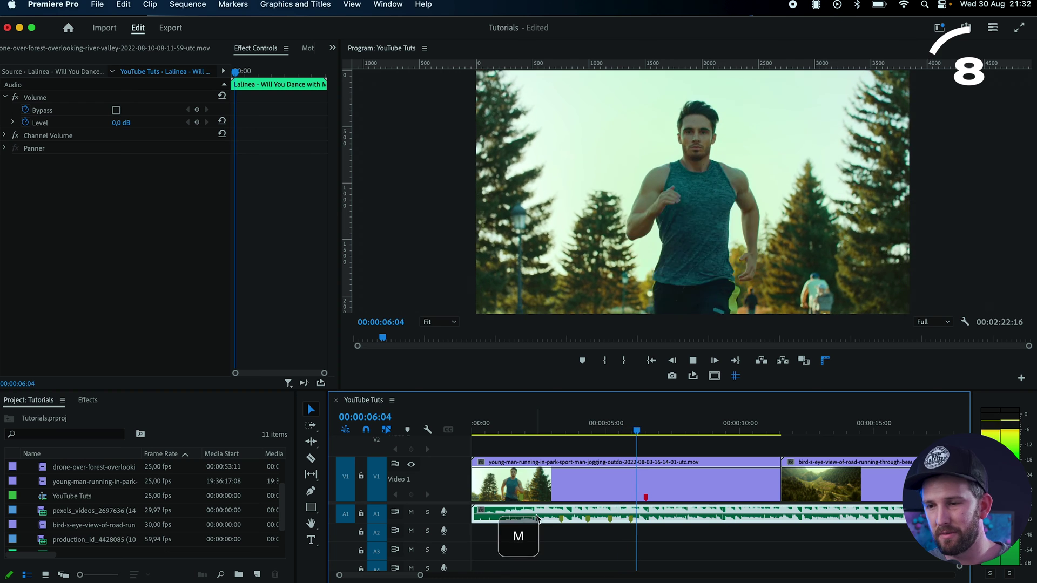
key(m)
key(m)
key(space)
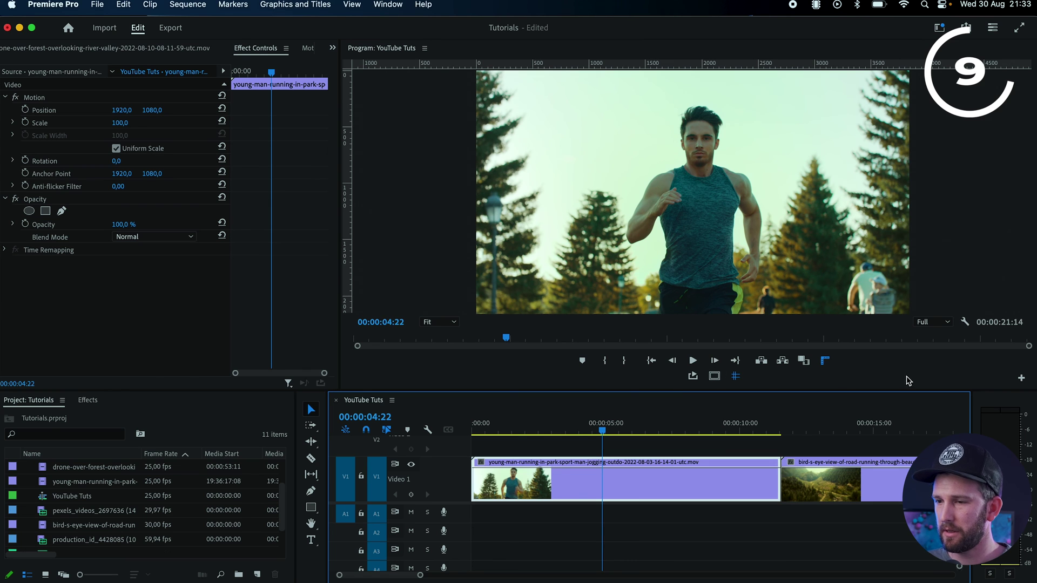
Step: Add the Export Frame button to the Program monitor's transport controls
click(1021, 378)
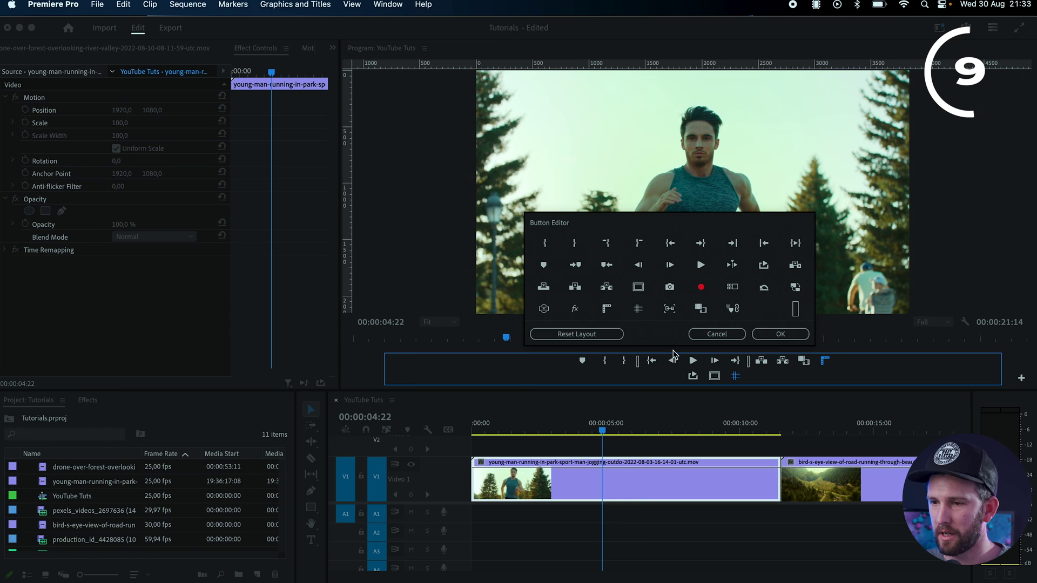
drag(670, 287, 671, 376)
click(769, 335)
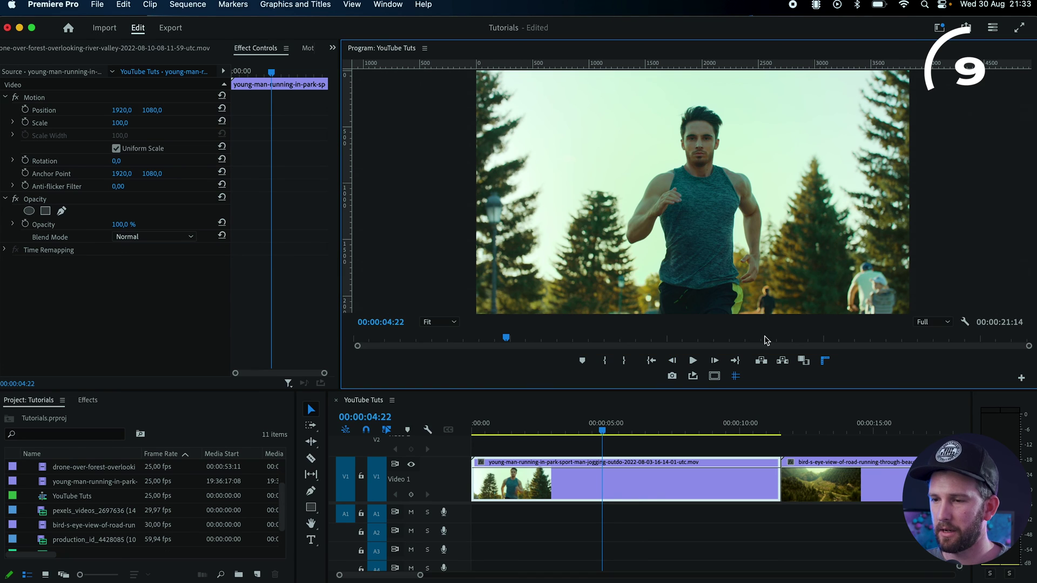
Step: Export the frame at 00:00:04:22 as a JPEG still
click(672, 376)
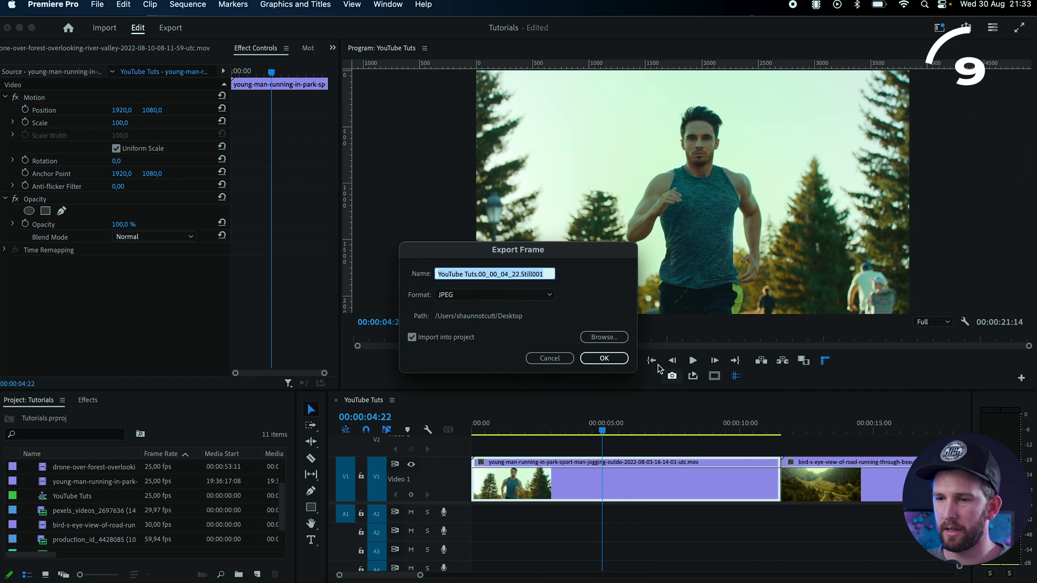
click(463, 296)
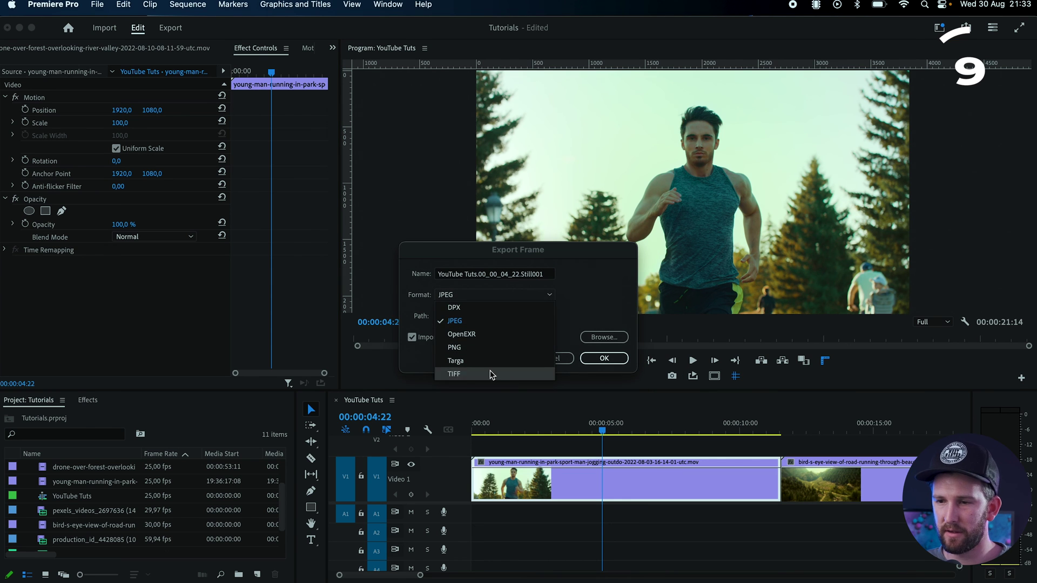
click(594, 280)
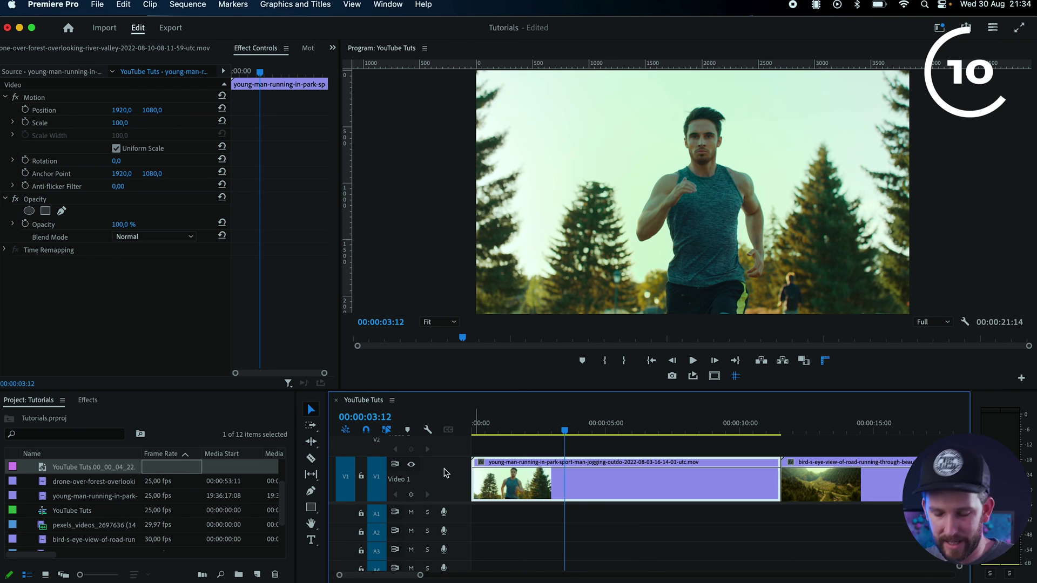
Step: Play the YouTube Tuts sequence, reverse it with J, pause with K, then play forward faster with L twice
key(space)
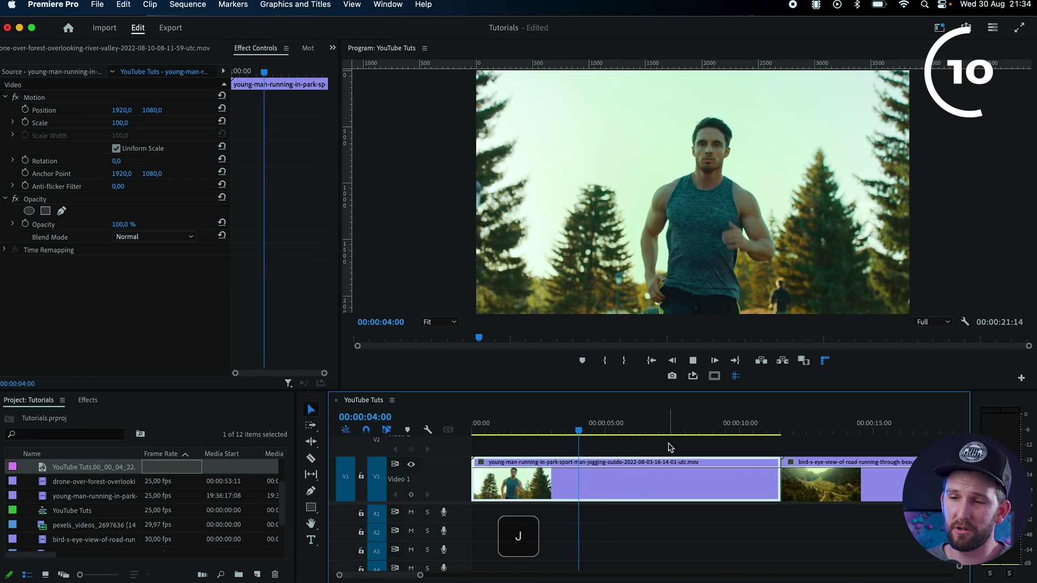
key(j)
key(k)
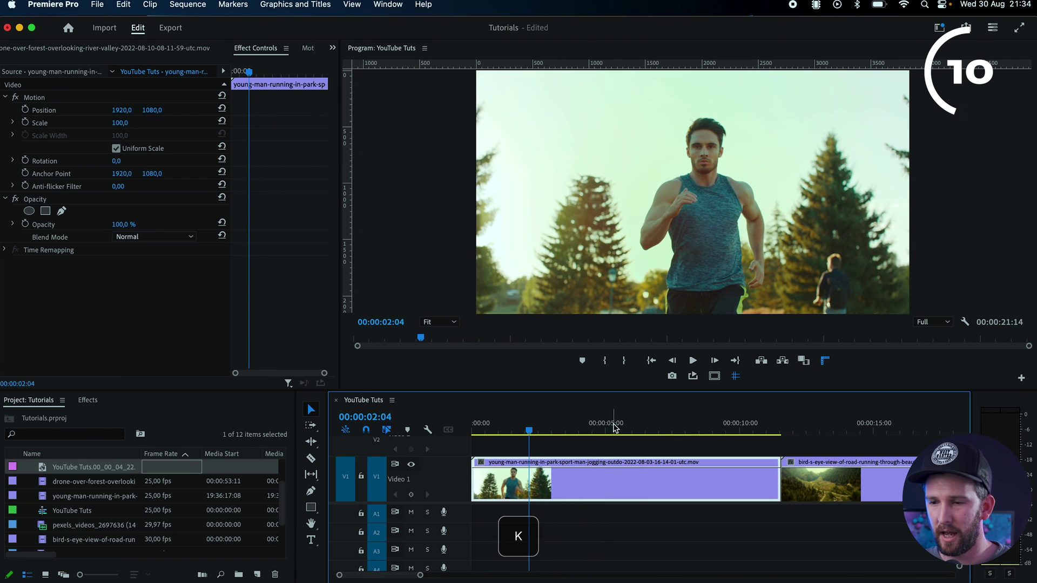
key(l)
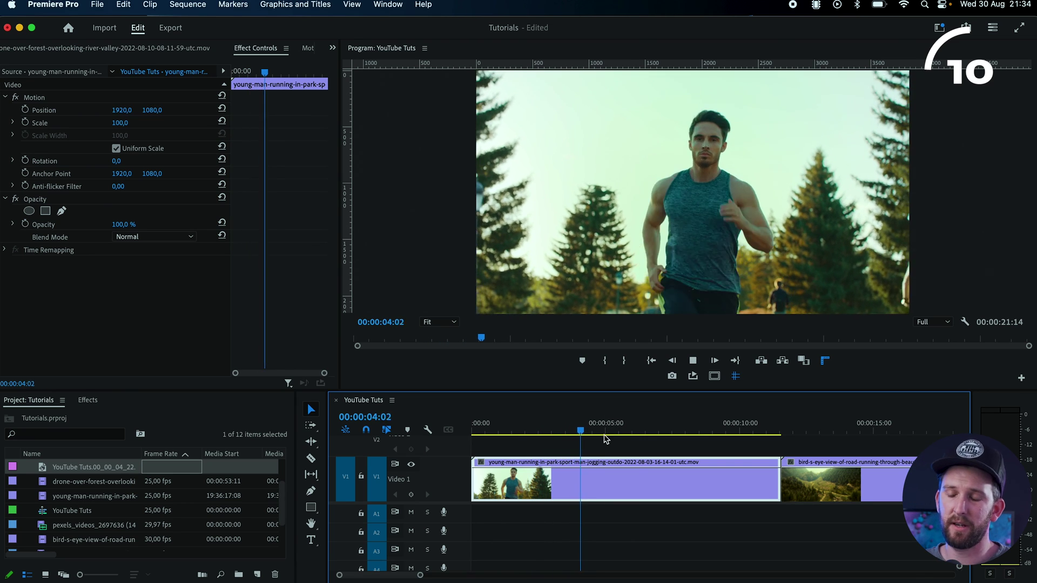
key(l)
key(l)
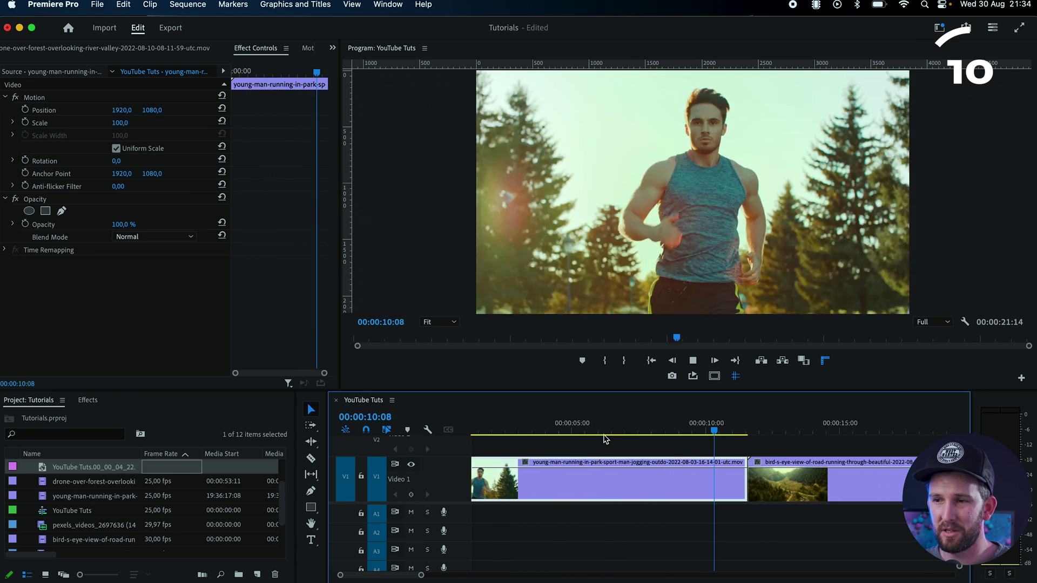